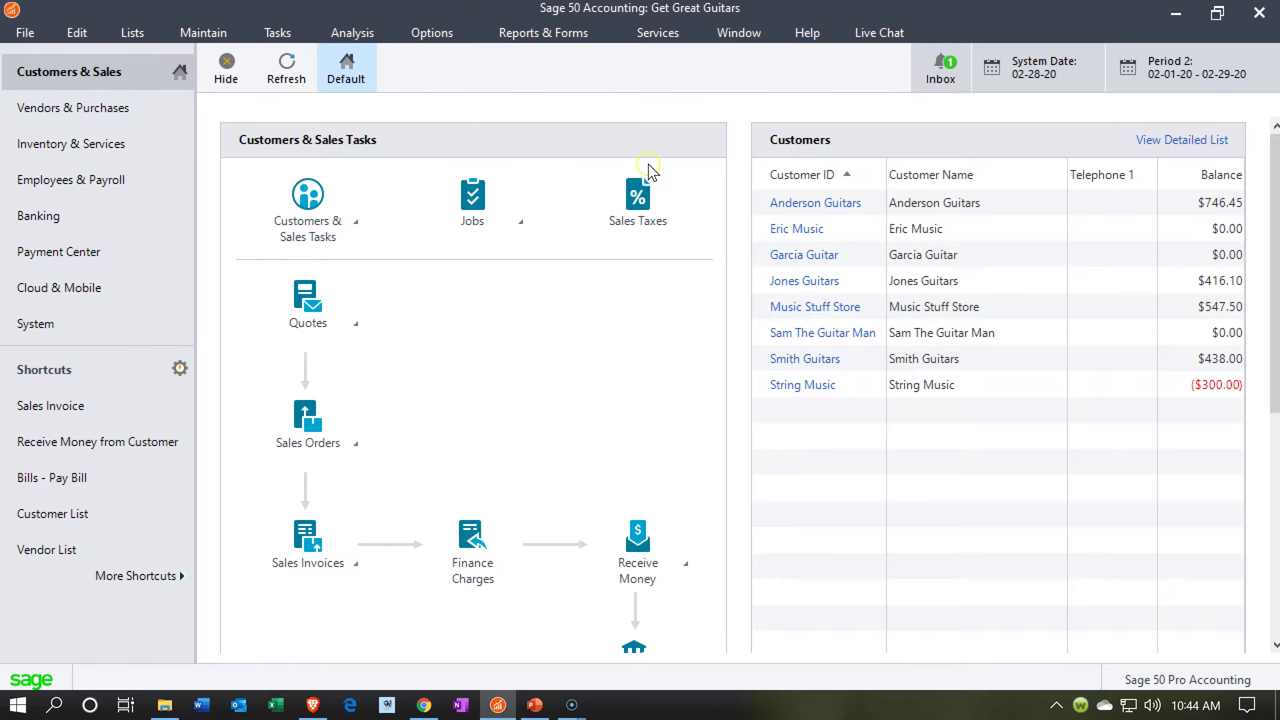
Step: Open a new Receive Money from Customer receipt from the Customers & Sales page
left_click(126, 68)
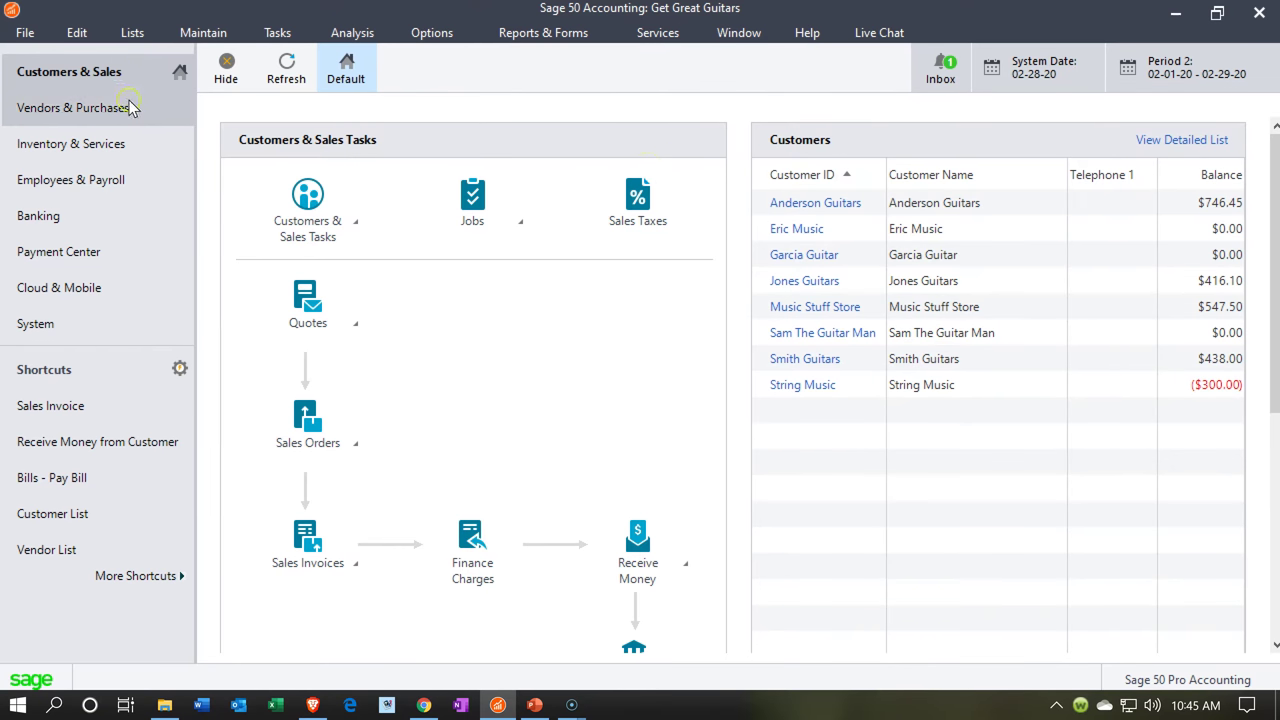
scroll(397, 294, "down", 3)
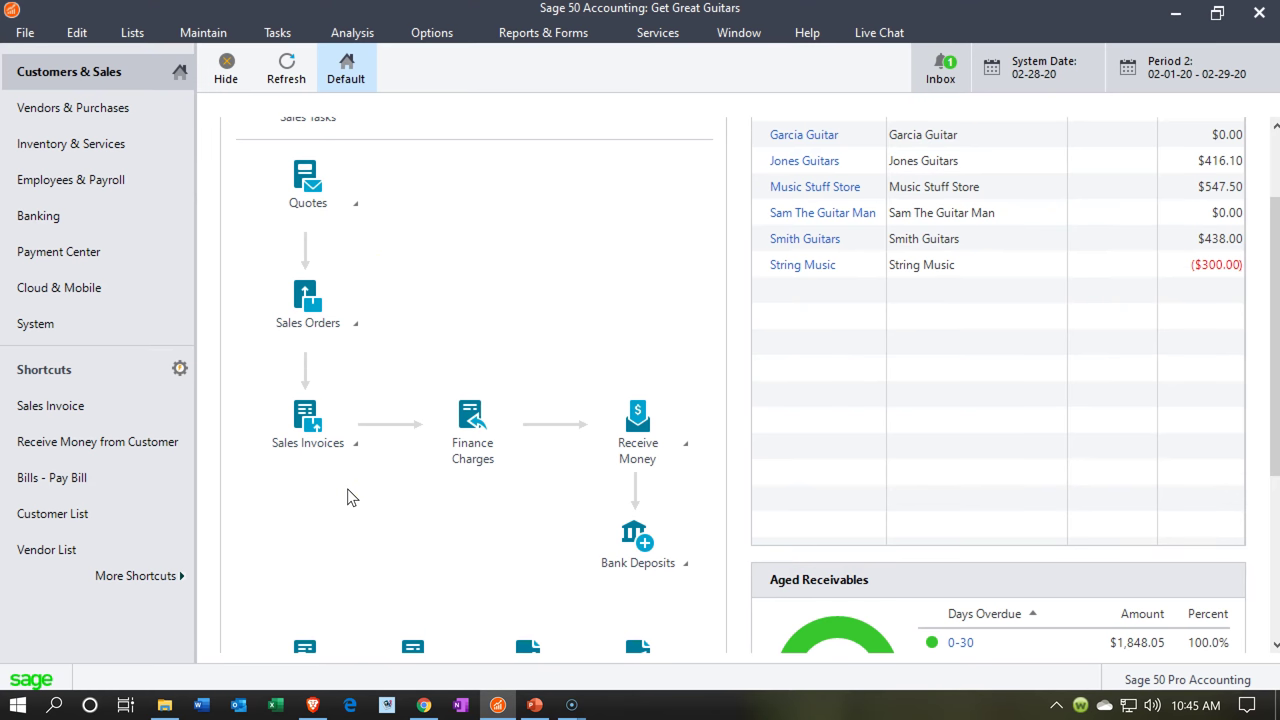
left_click(654, 474)
left_click(665, 446)
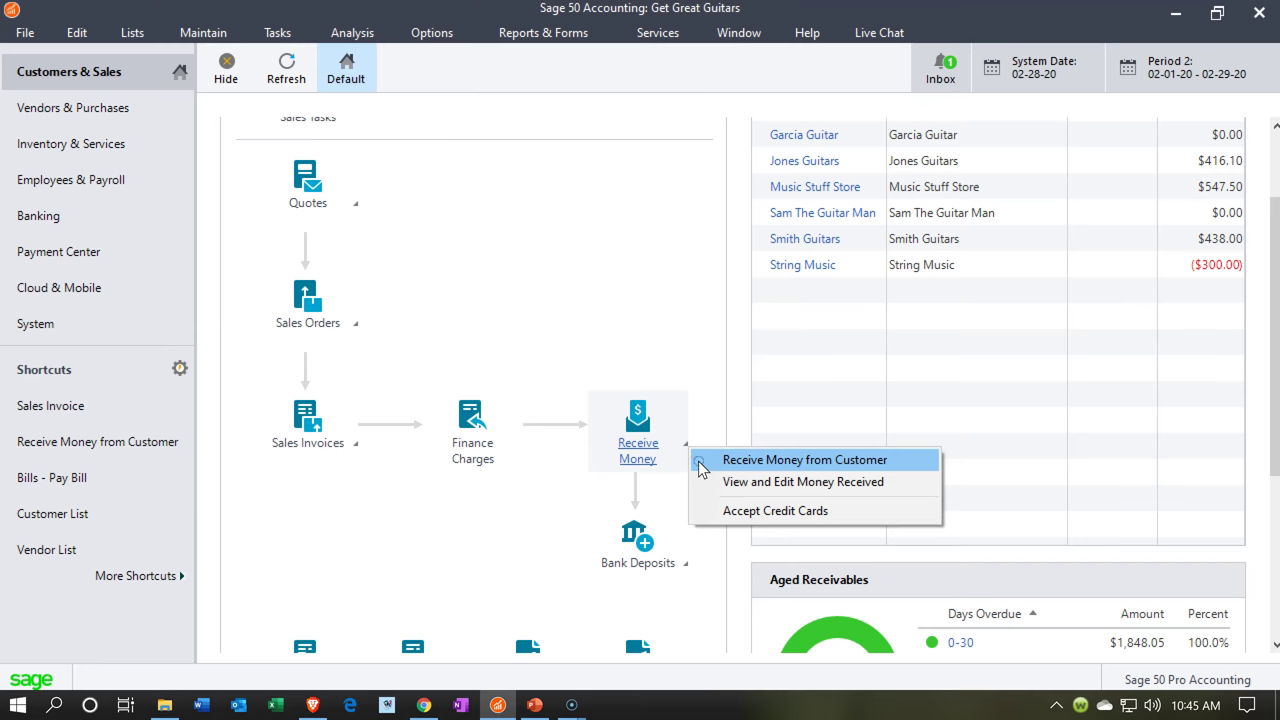
left_click(700, 463)
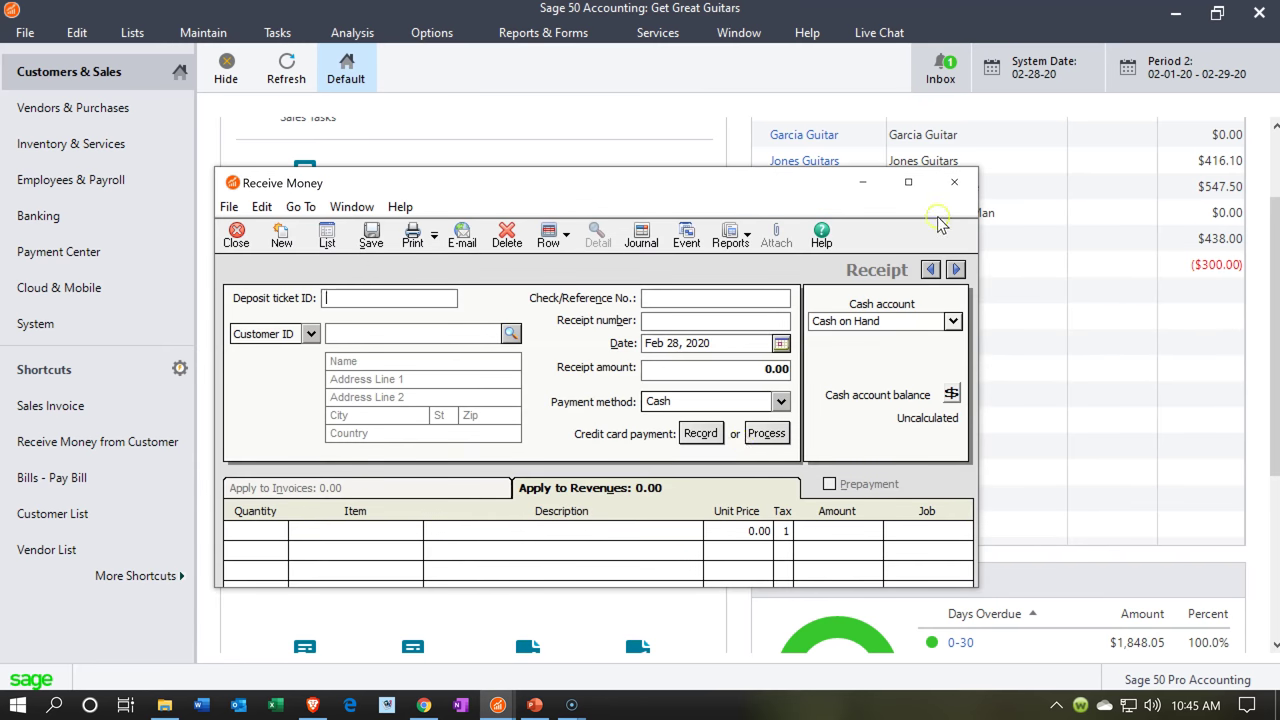
Step: Maximize the receipt and enter deposit ticket 5413 with customer Music Stuff Store
left_click(908, 182)
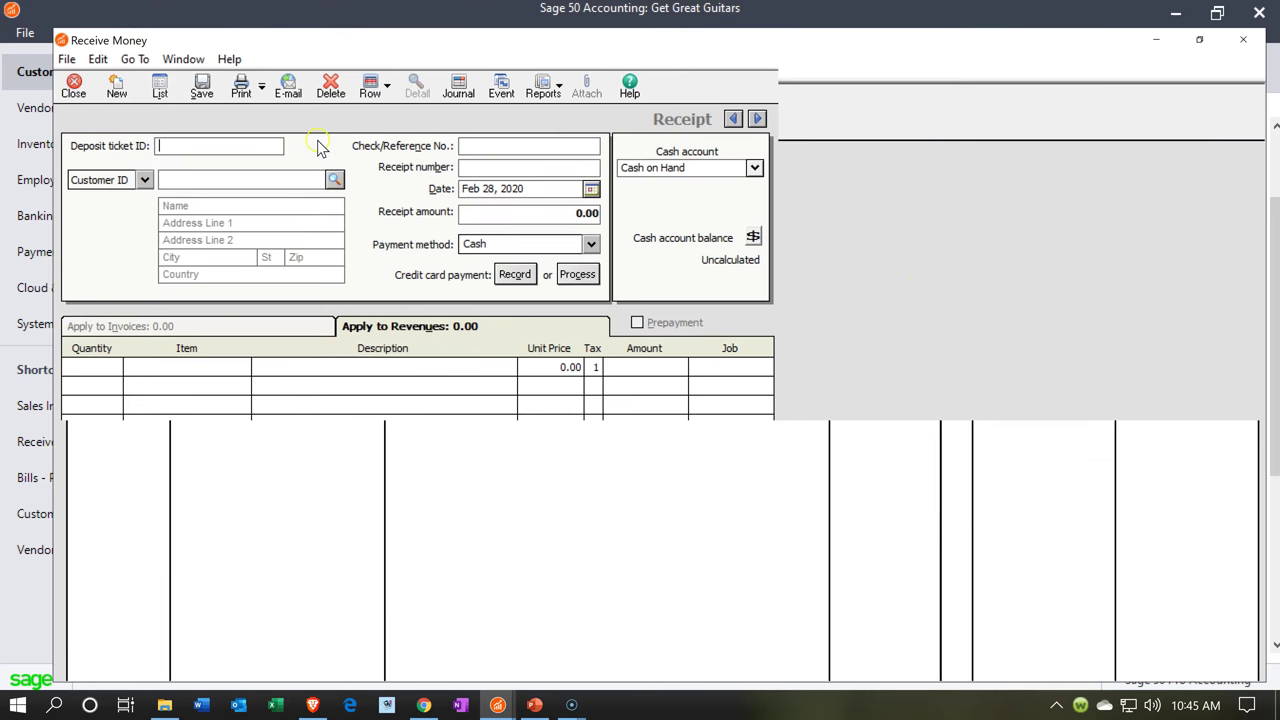
type("5413")
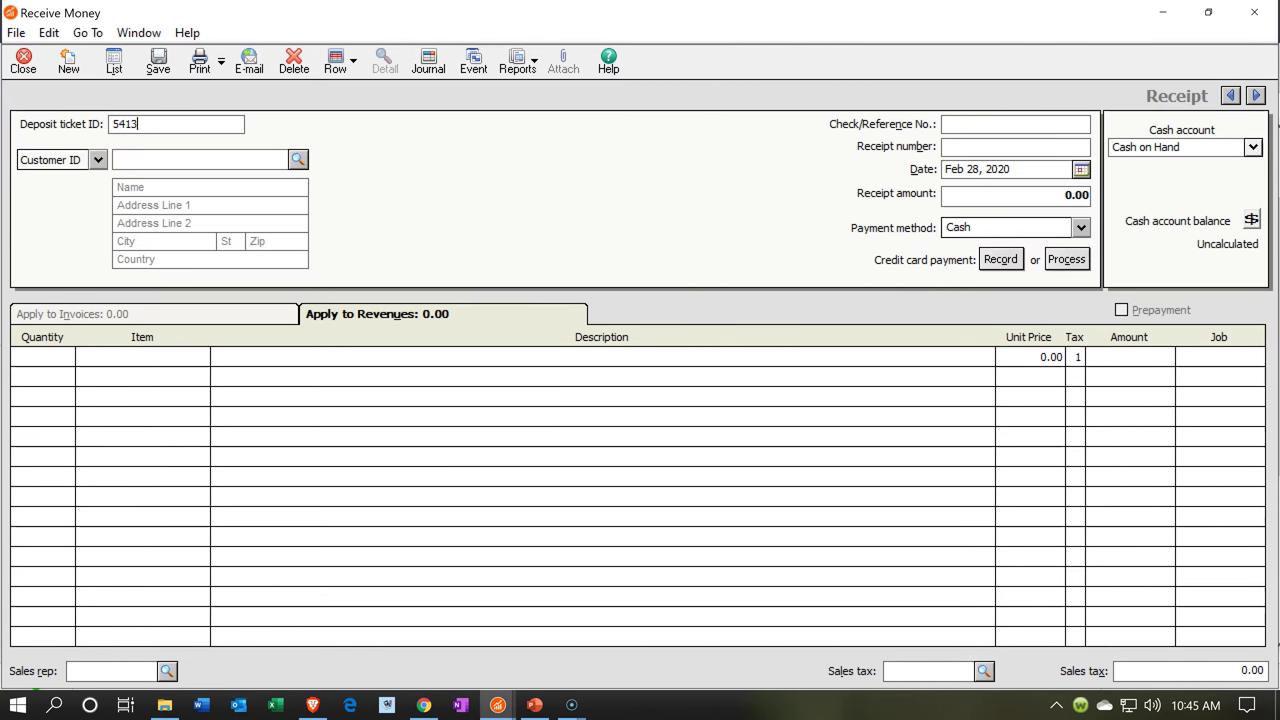
key("Tab")
key("Tab")
type("Mus")
key("Tab")
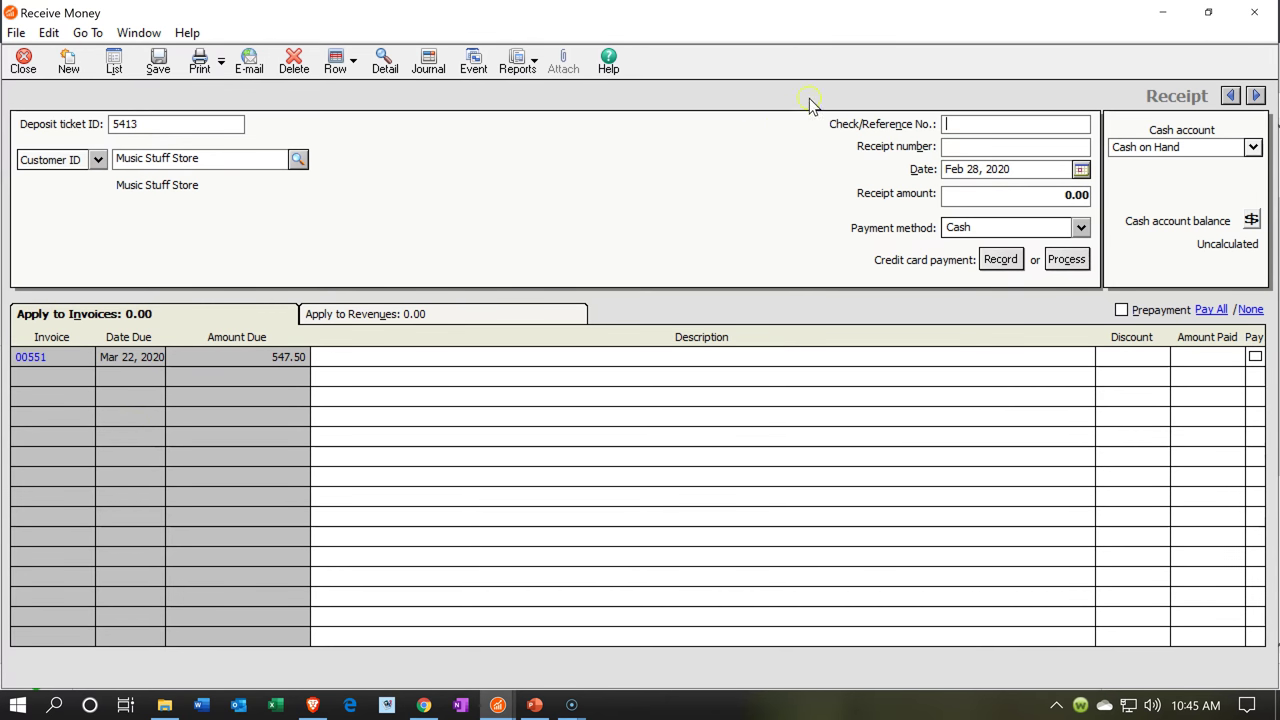
Step: Enter check number 5514, receipt number 4651, and date Feb 26, 2020
left_click(993, 122)
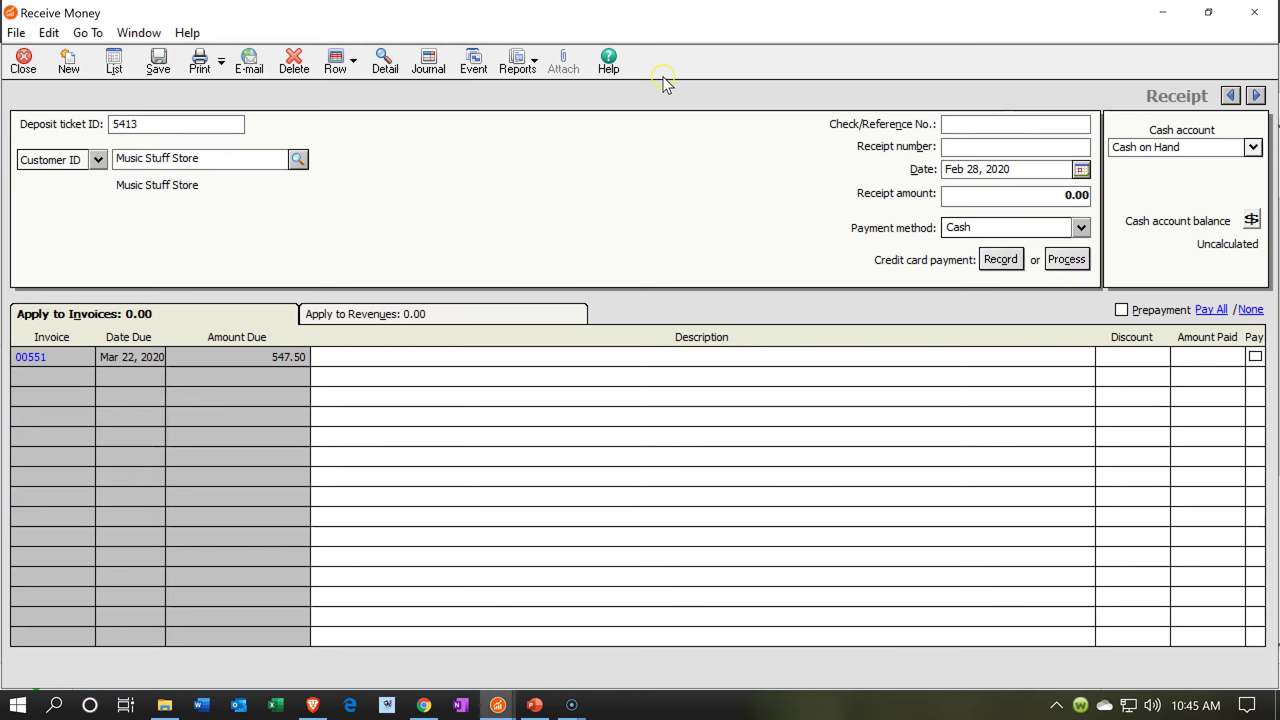
type("5514")
type("4651")
key("Tab")
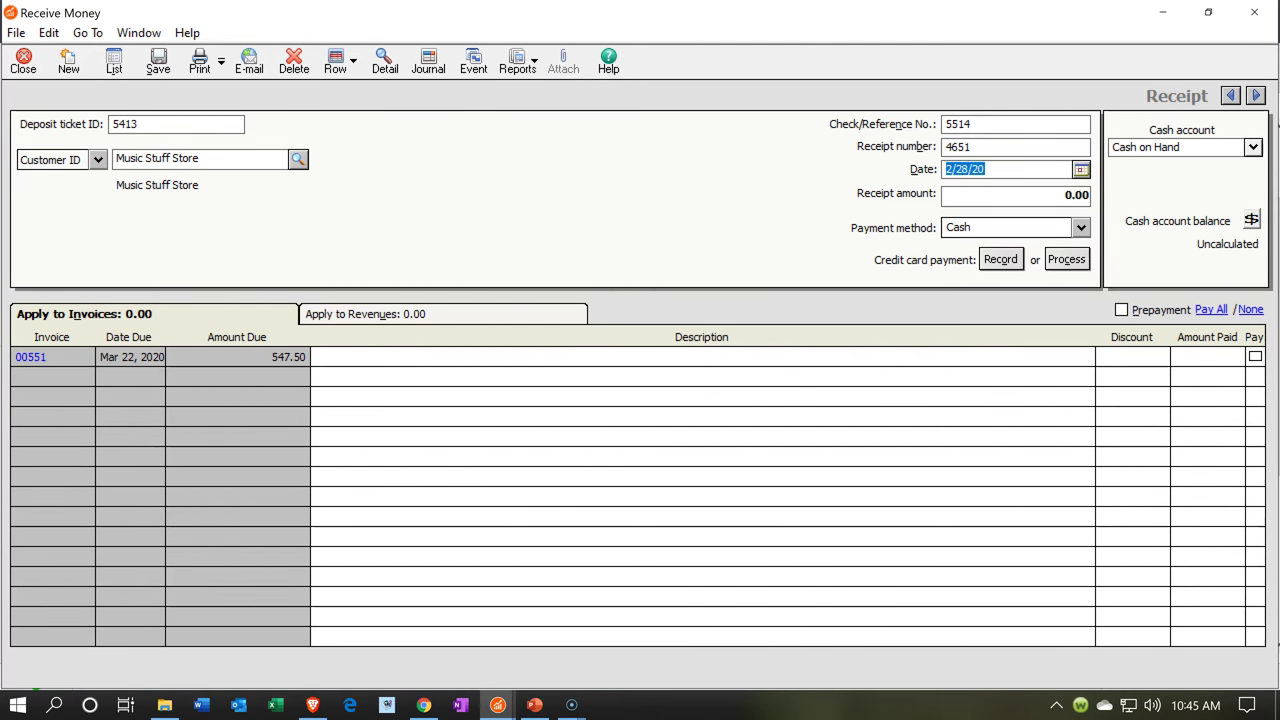
key("minus")
key("Tab")
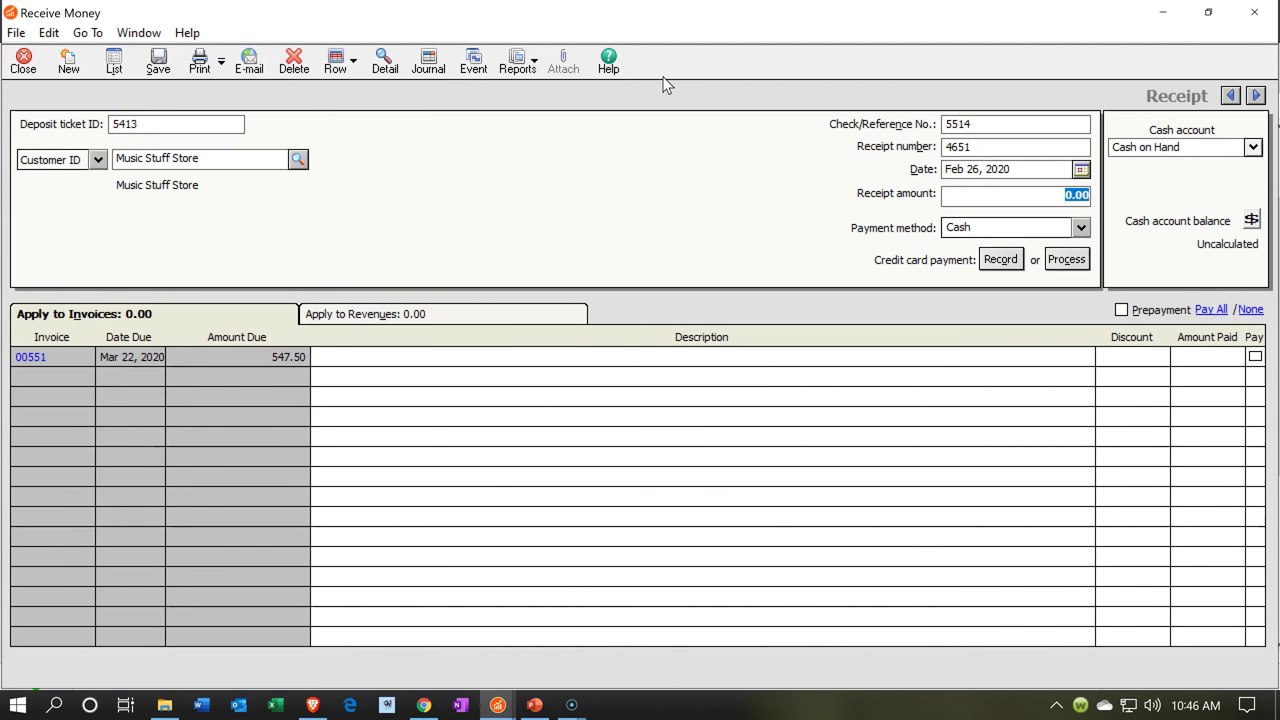
Step: Pay invoice 00551 in full for 547.50 and save receipt 4651, accepting the duplicate-number warning
left_click(1254, 358)
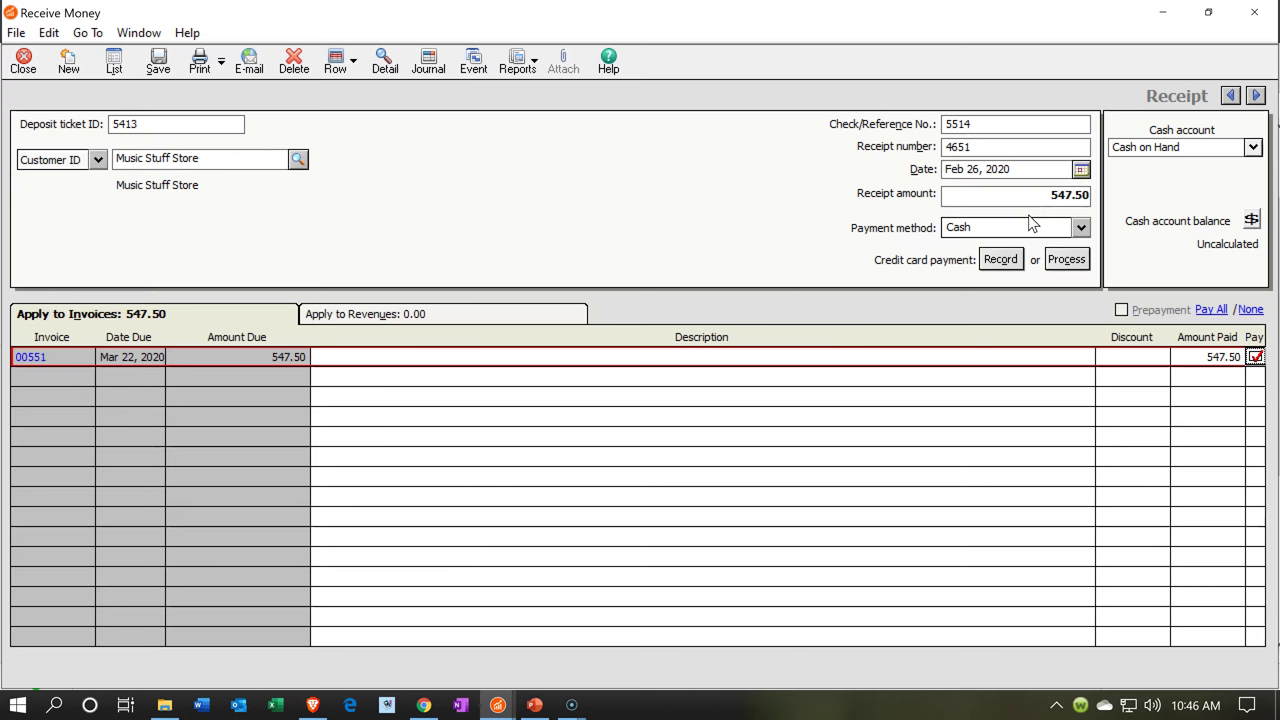
left_click(1130, 183)
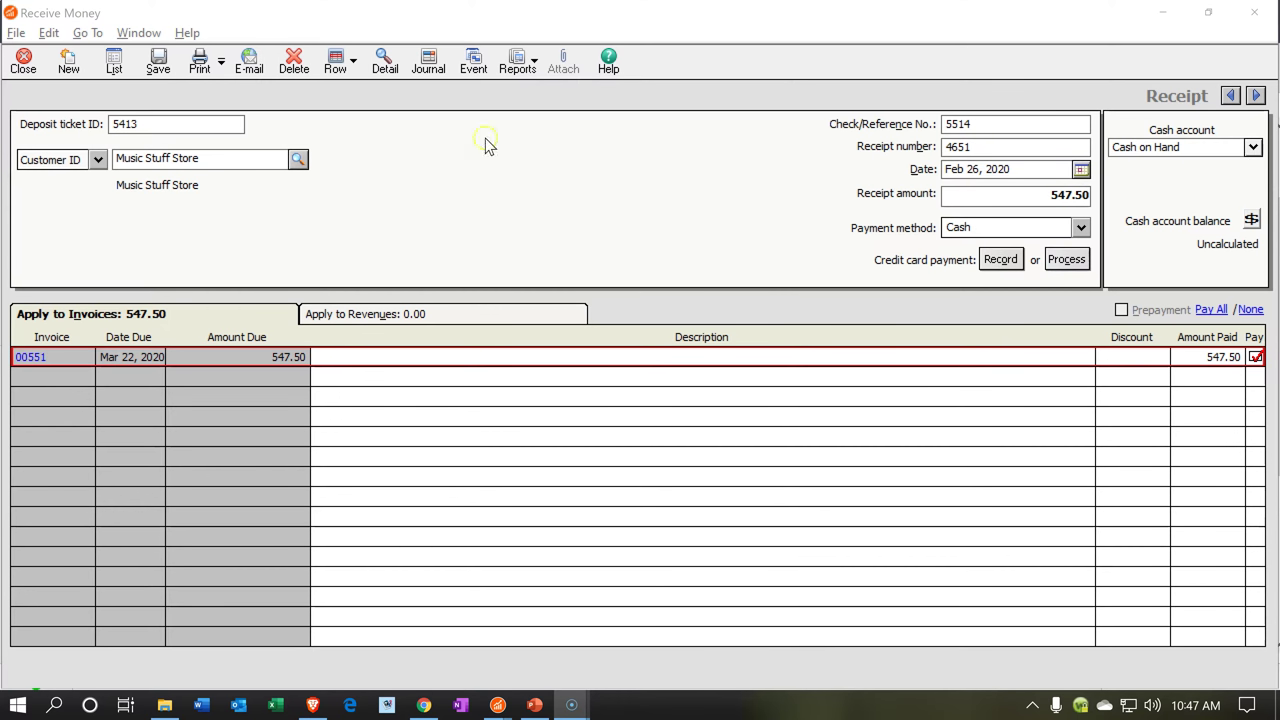
left_click(159, 64)
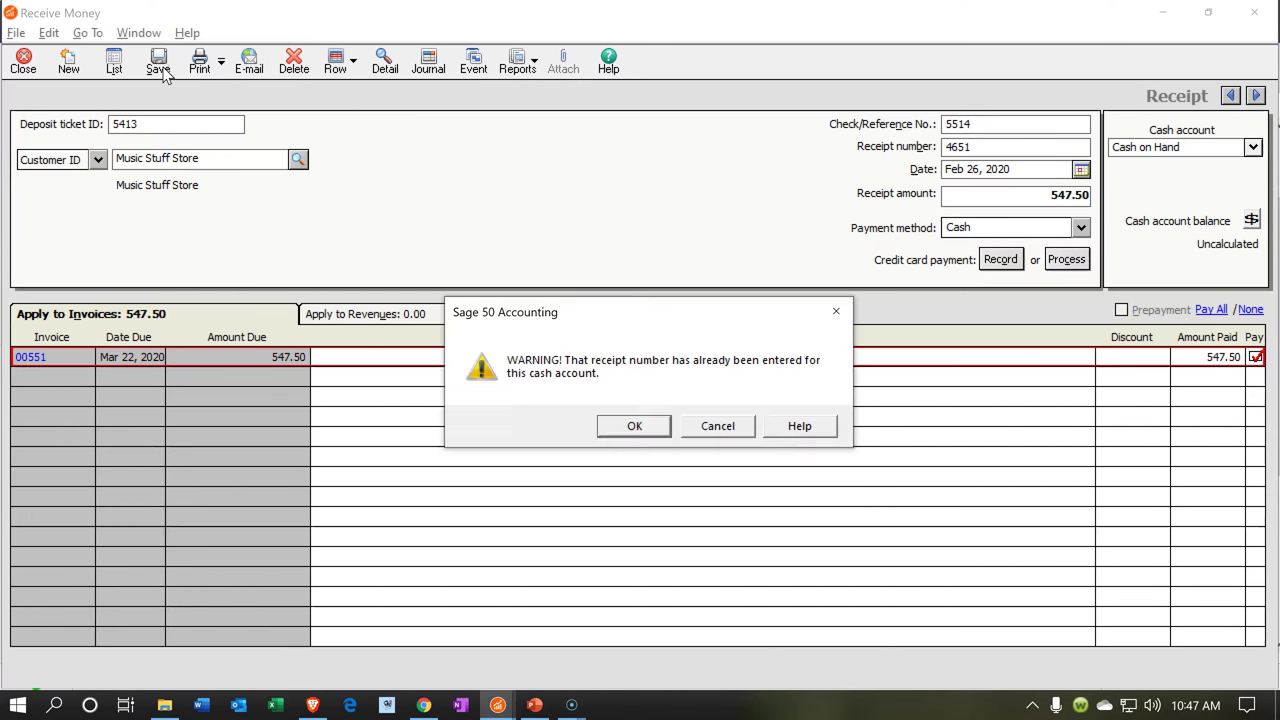
left_click(625, 434)
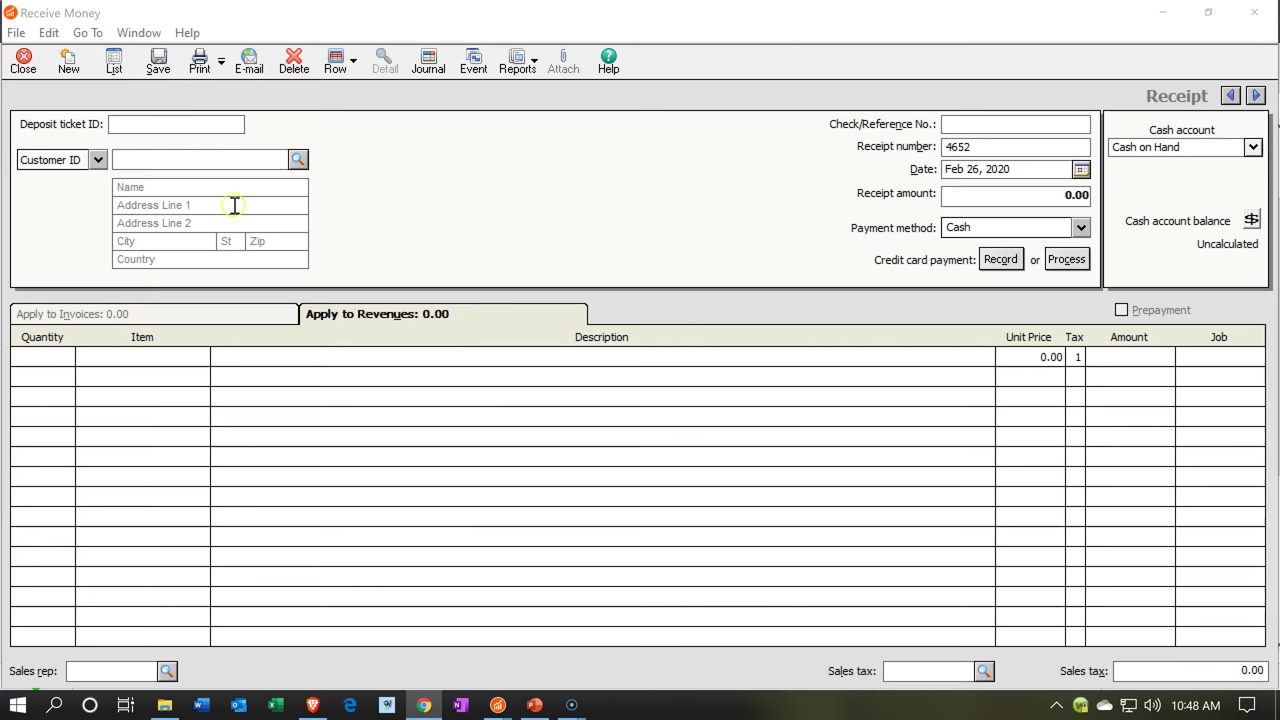
Step: Enter deposit ticket 674, customer Anderson Guitars, and check number 5457 on receipt 4652
left_click(172, 129)
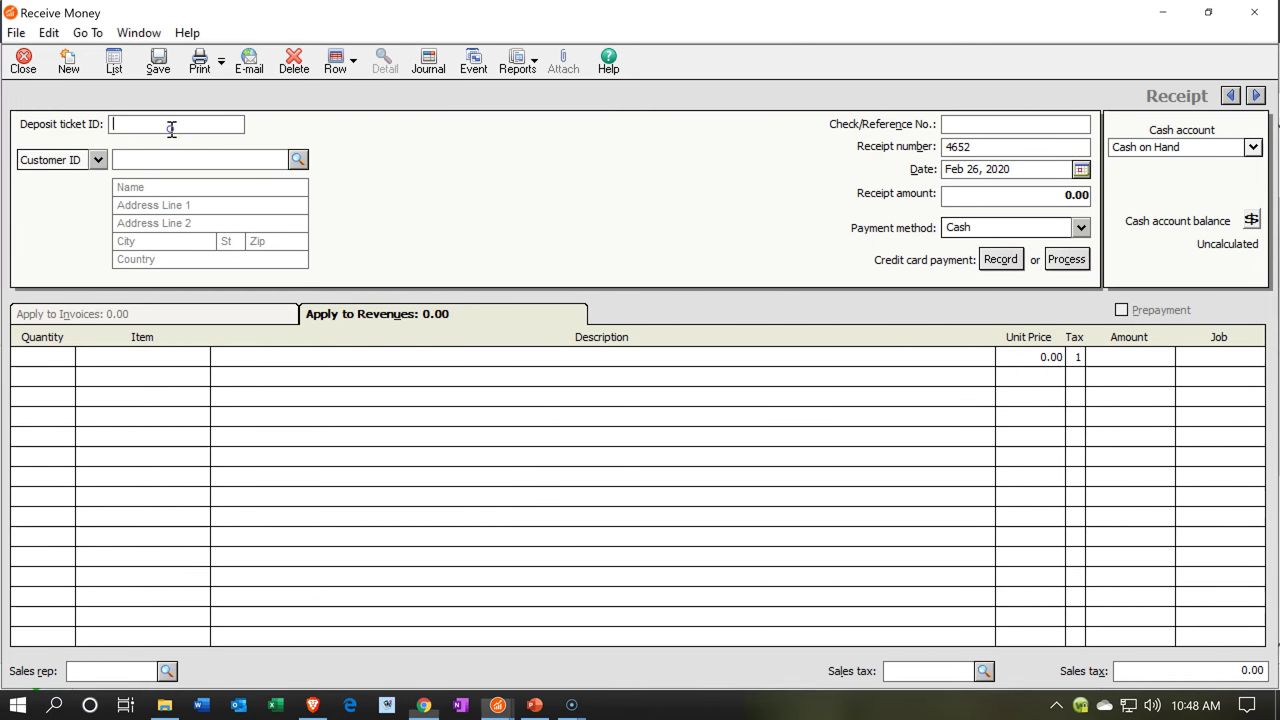
type("674")
key("Tab")
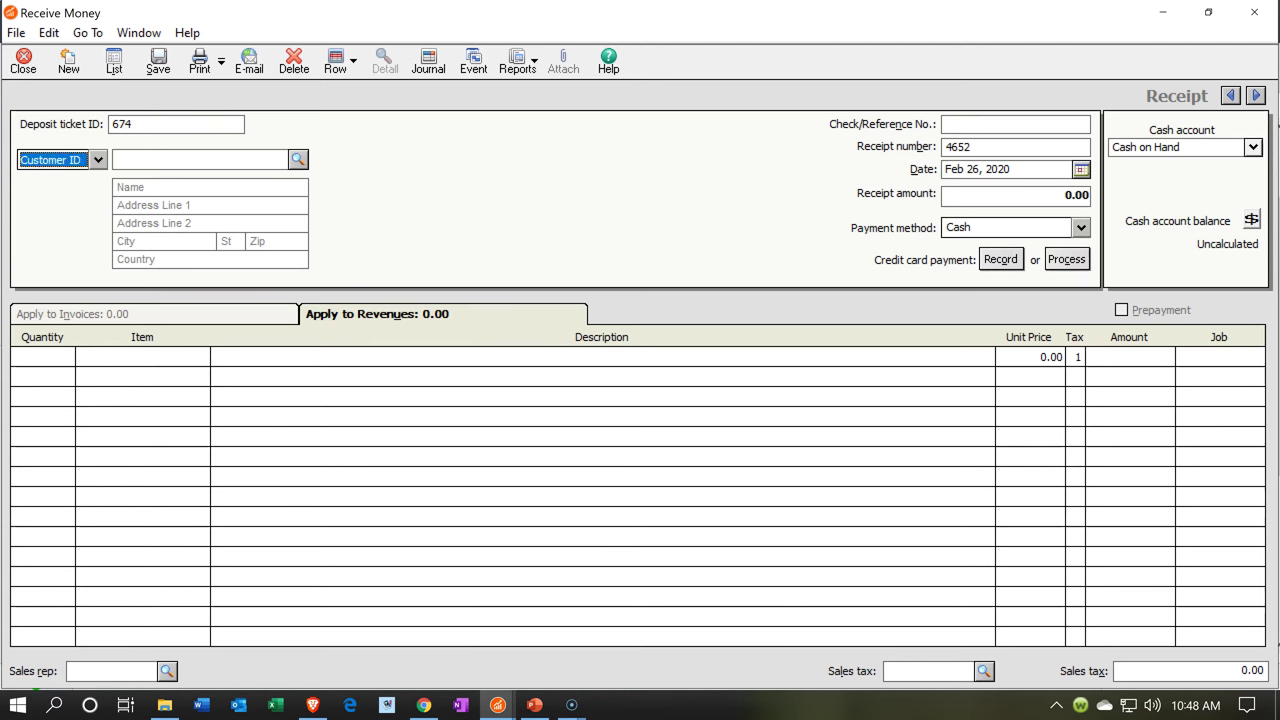
key("Tab")
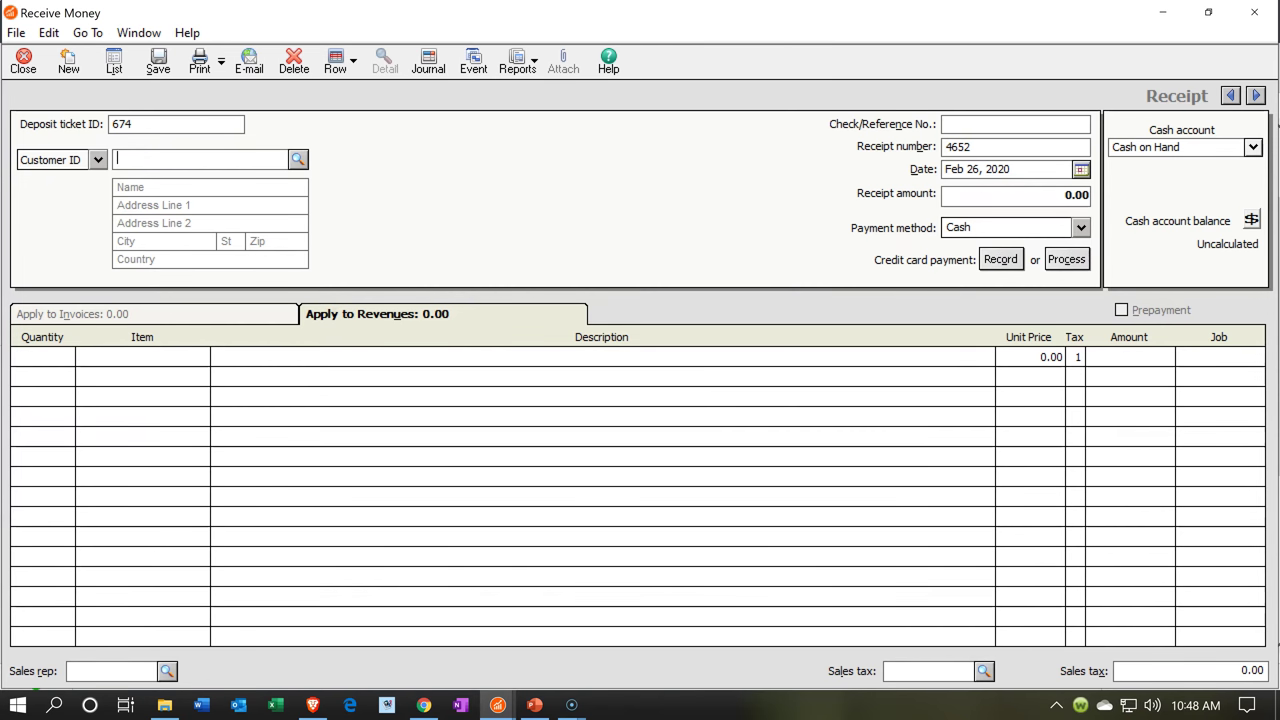
type("Anderson Guitars")
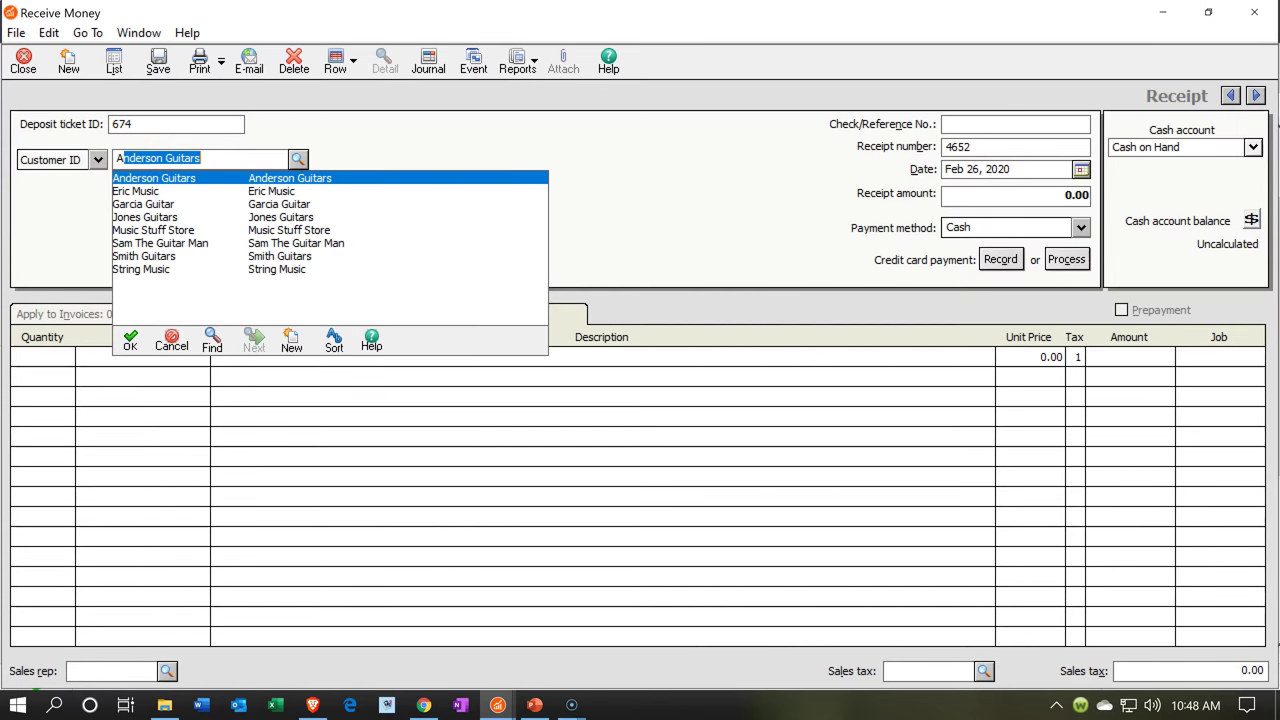
key("Tab")
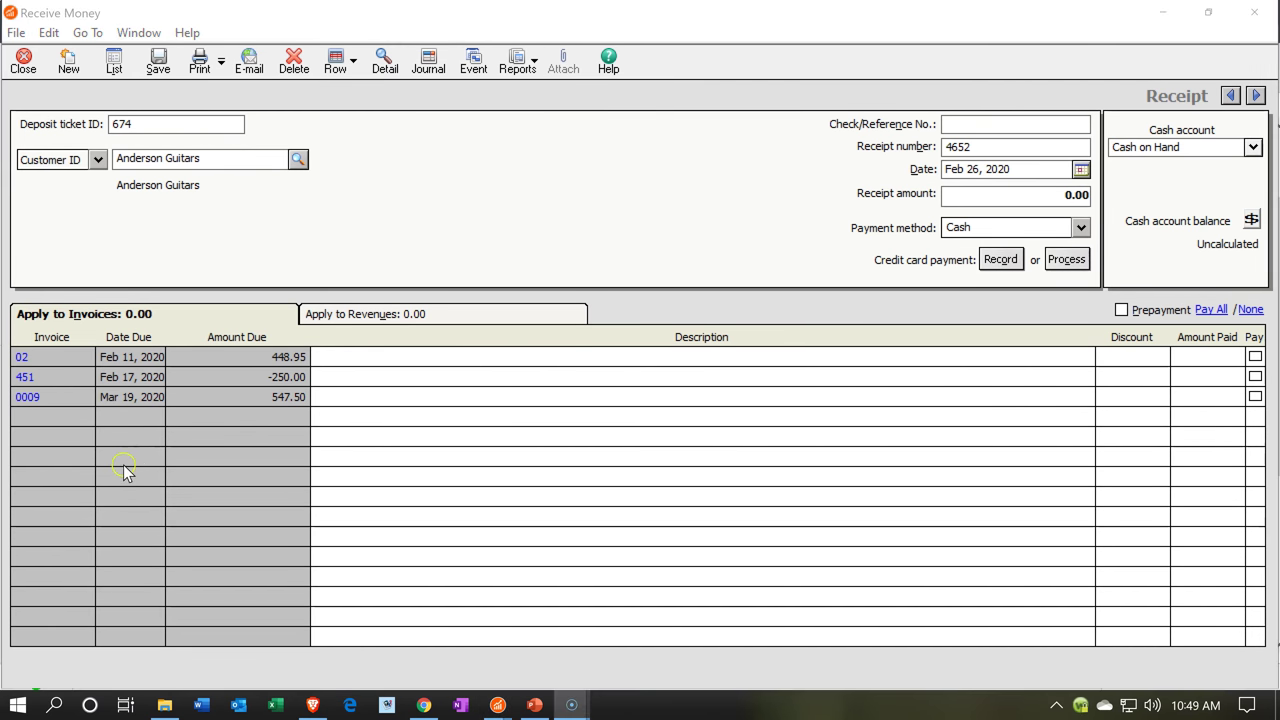
left_click(1025, 172)
left_click(963, 126)
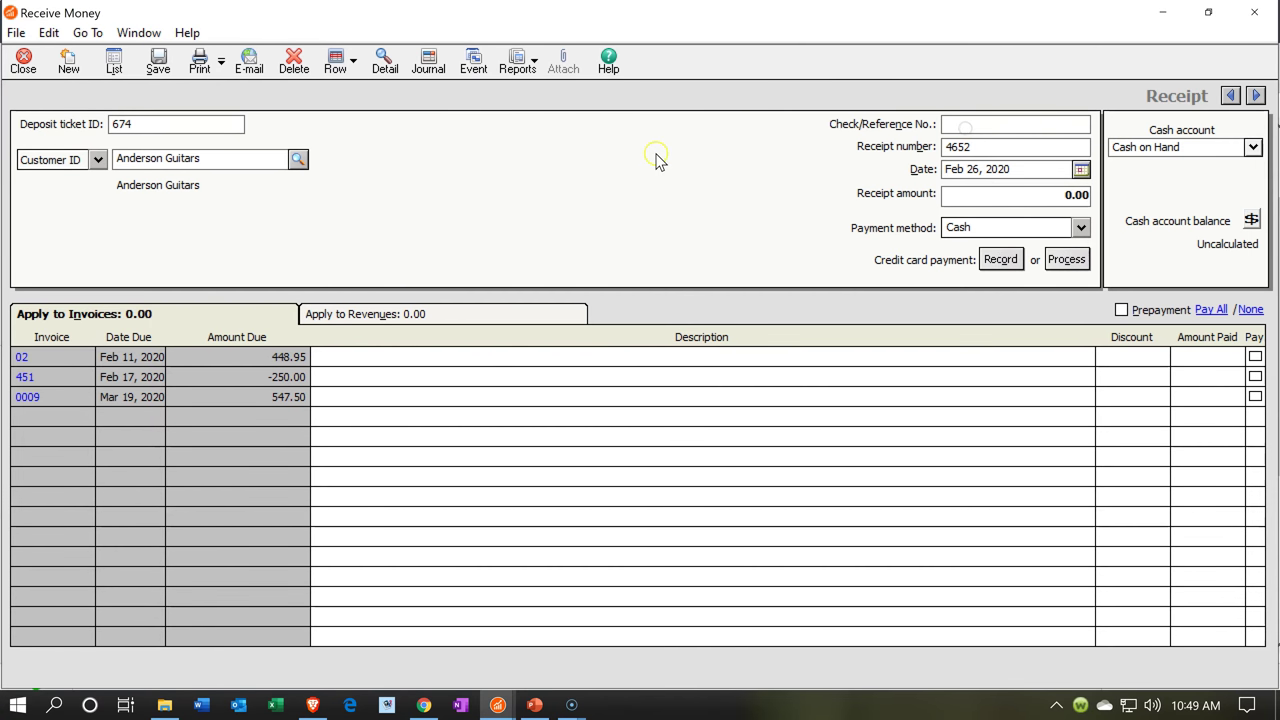
type("5457")
Step: Pay invoices 451 and 0009 (297.50 total), save the receipt, and close the window
left_click(1251, 382)
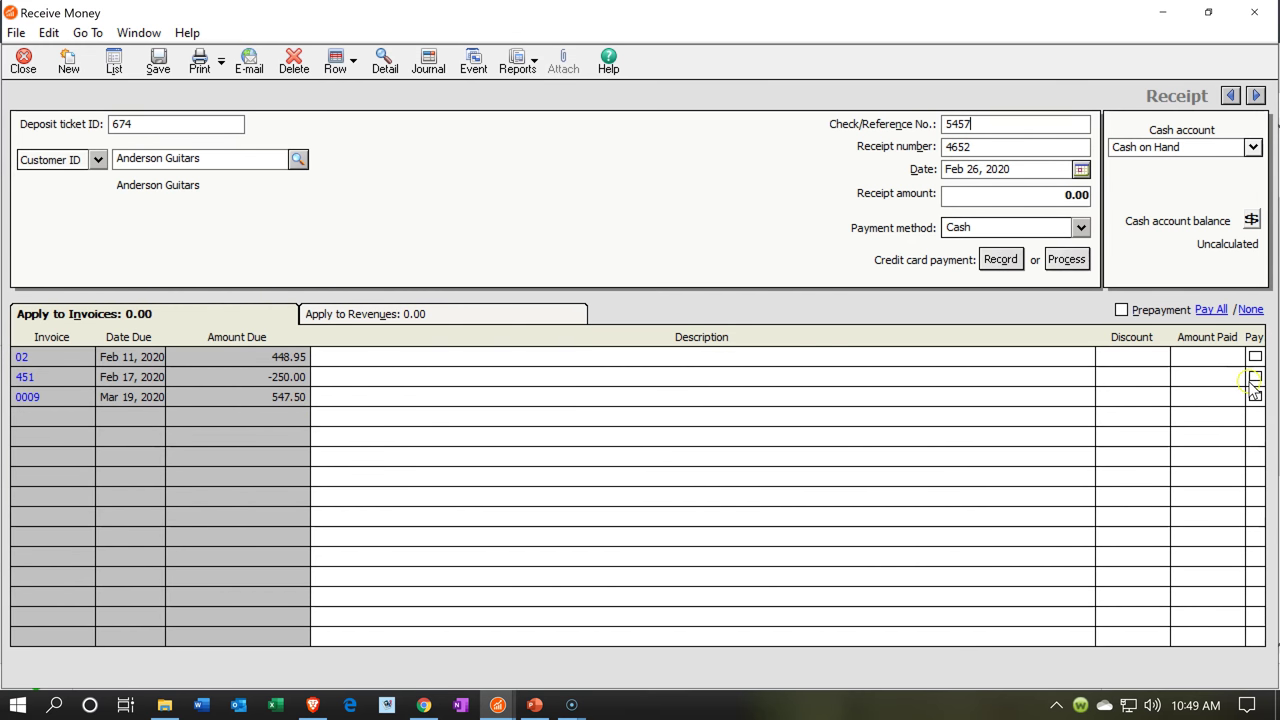
left_click(1255, 397)
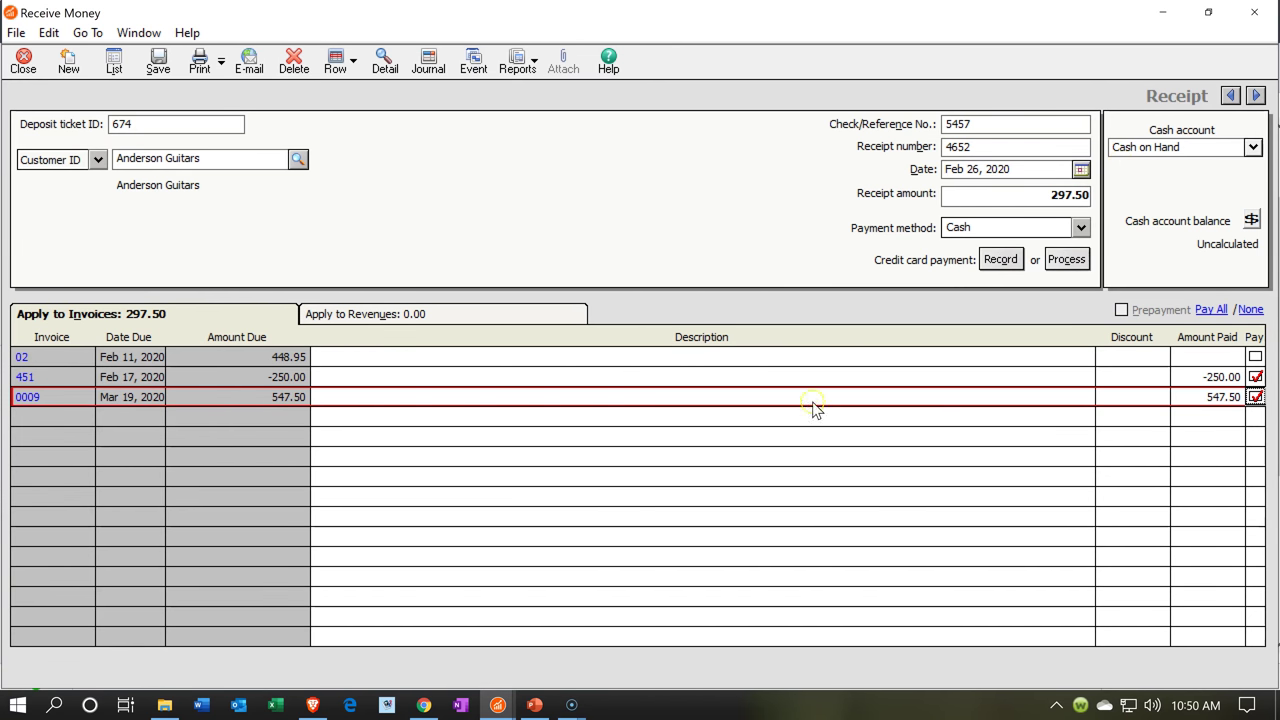
left_click(312, 416)
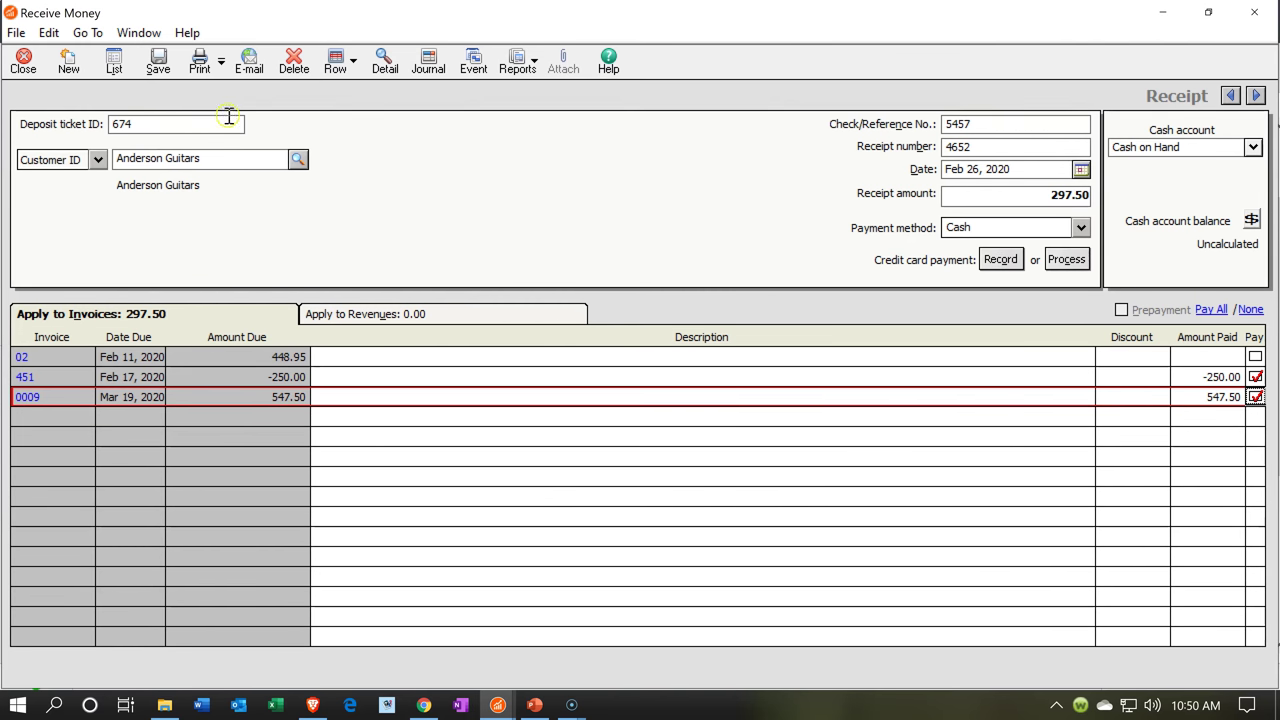
left_click(157, 66)
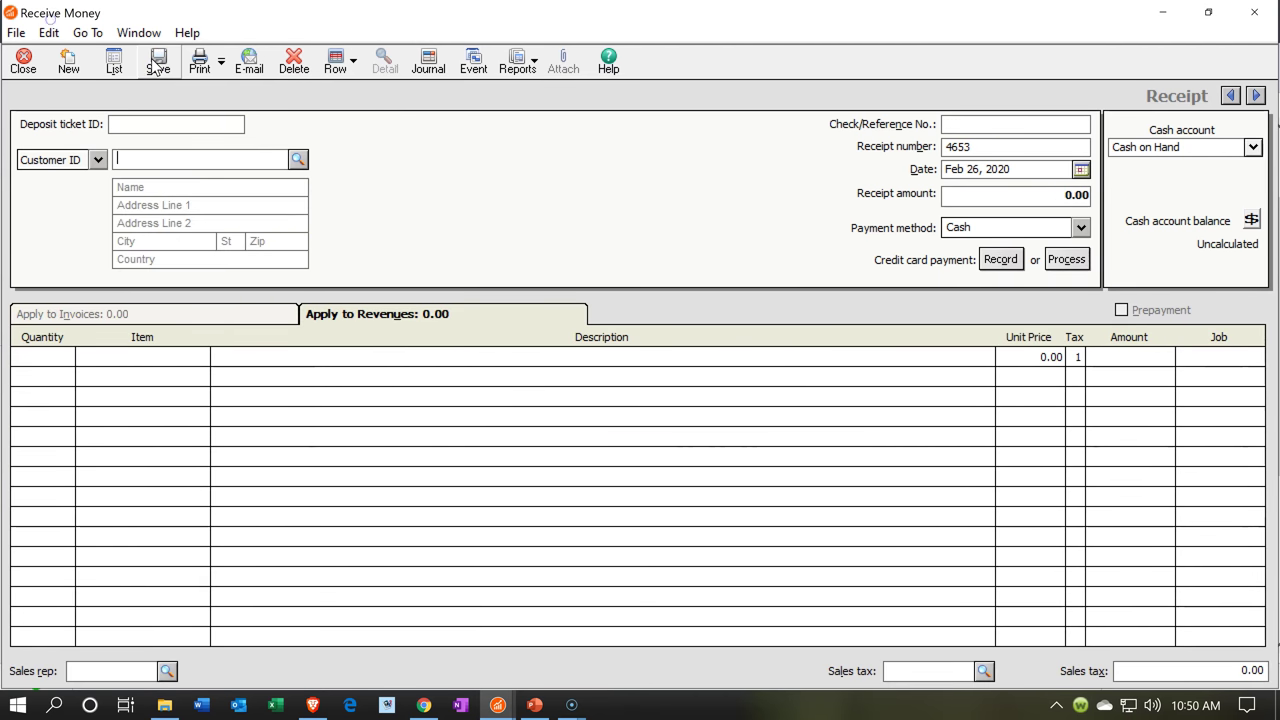
left_click(1245, 22)
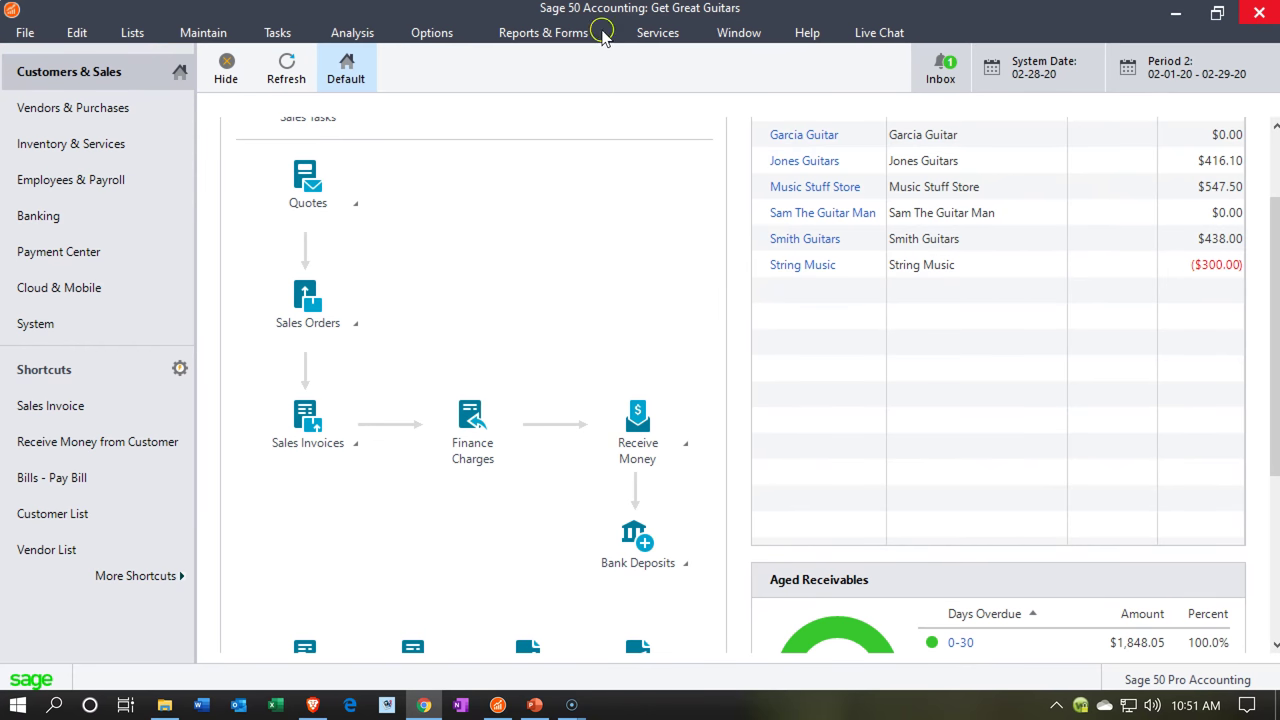
Step: Open the Working Trial Balance report from the General Ledger reports
left_click(597, 40)
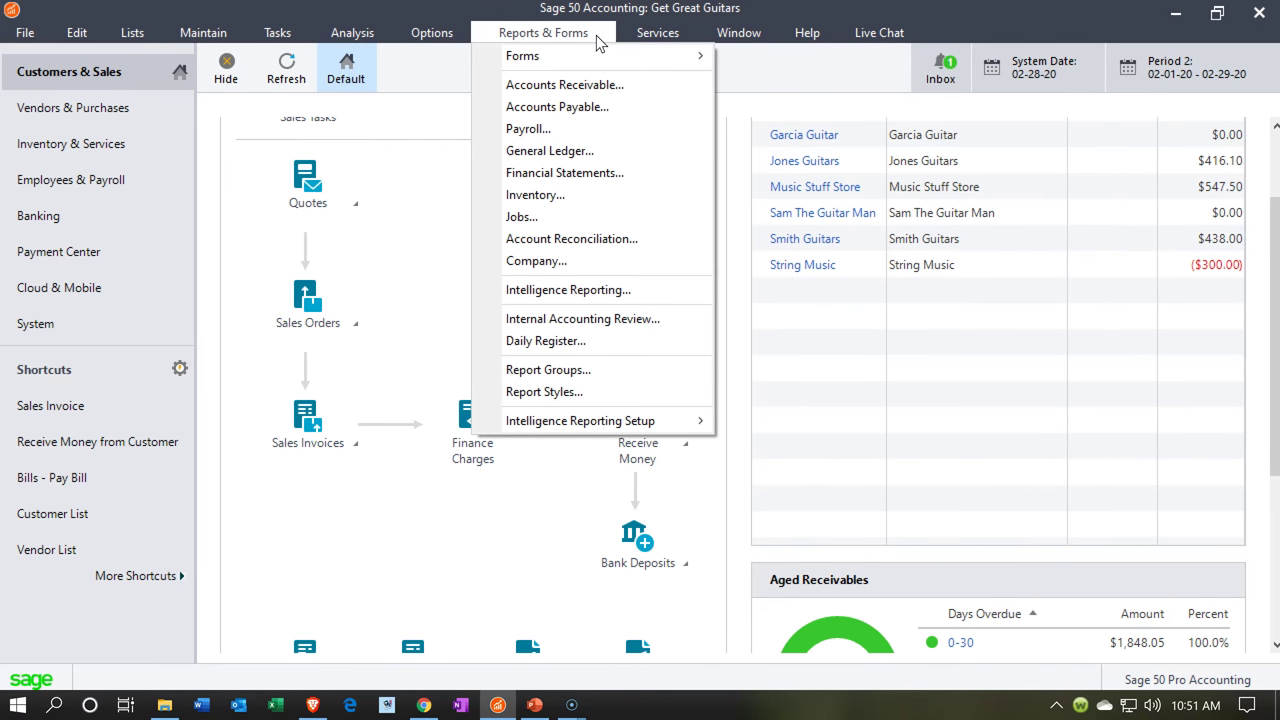
left_click(586, 150)
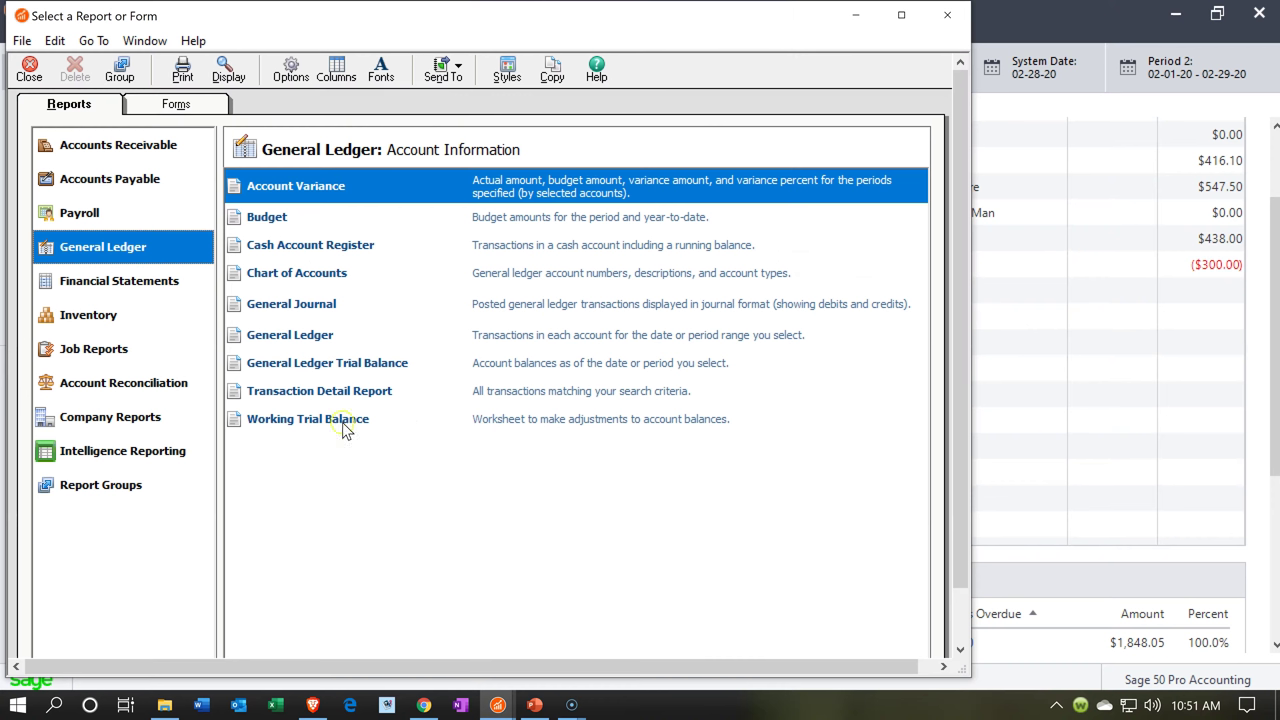
left_click(342, 422)
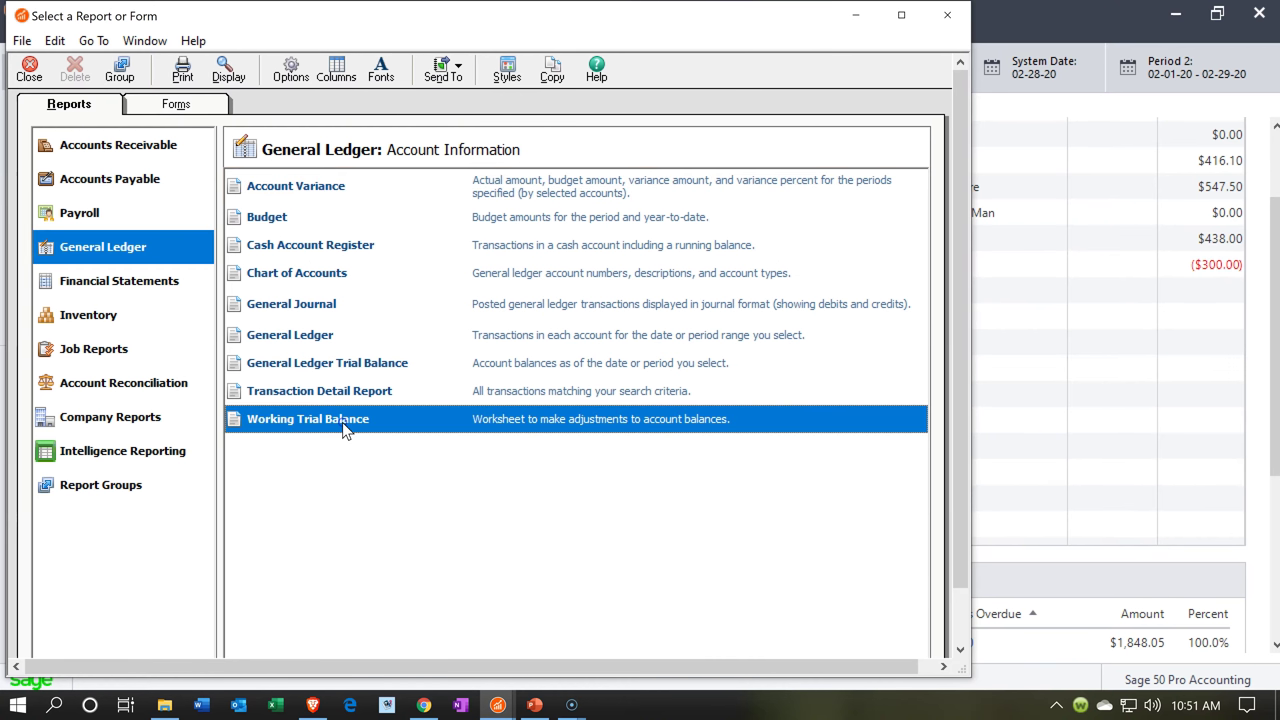
double_click(342, 422)
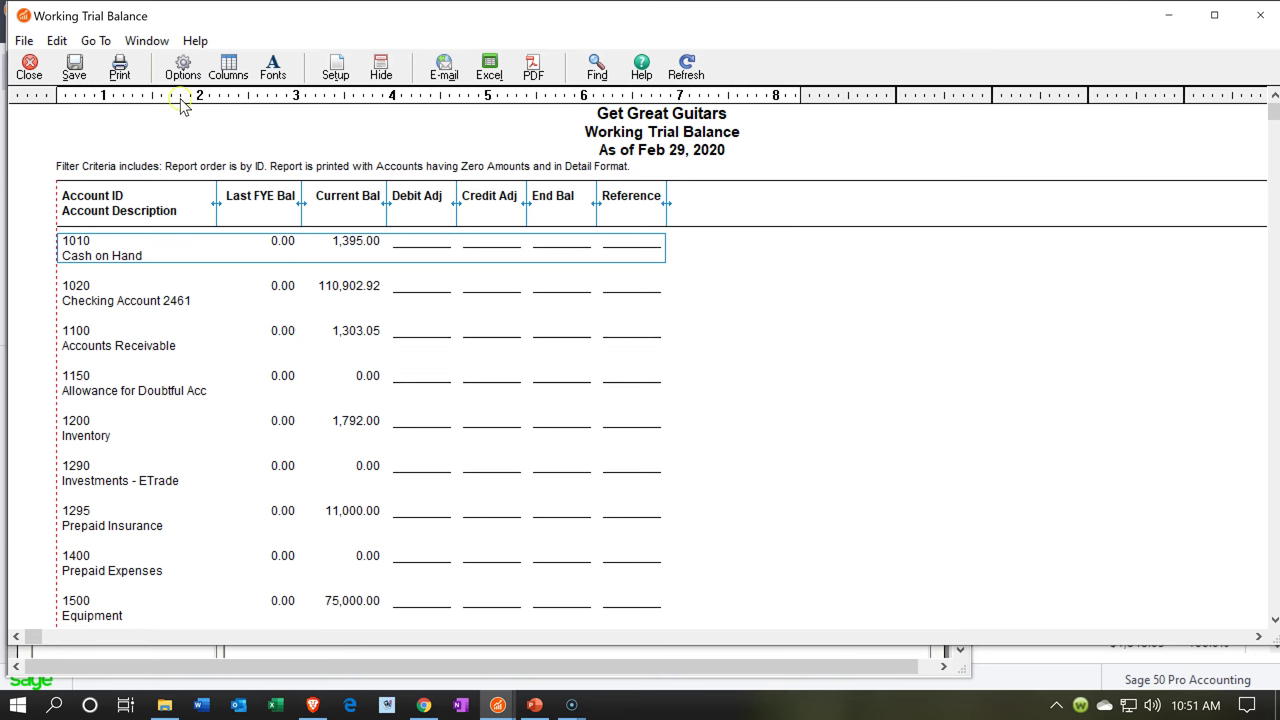
Step: Hide zero-amount accounts and set the report to a specific date of Feb 29, 2020
left_click(162, 67)
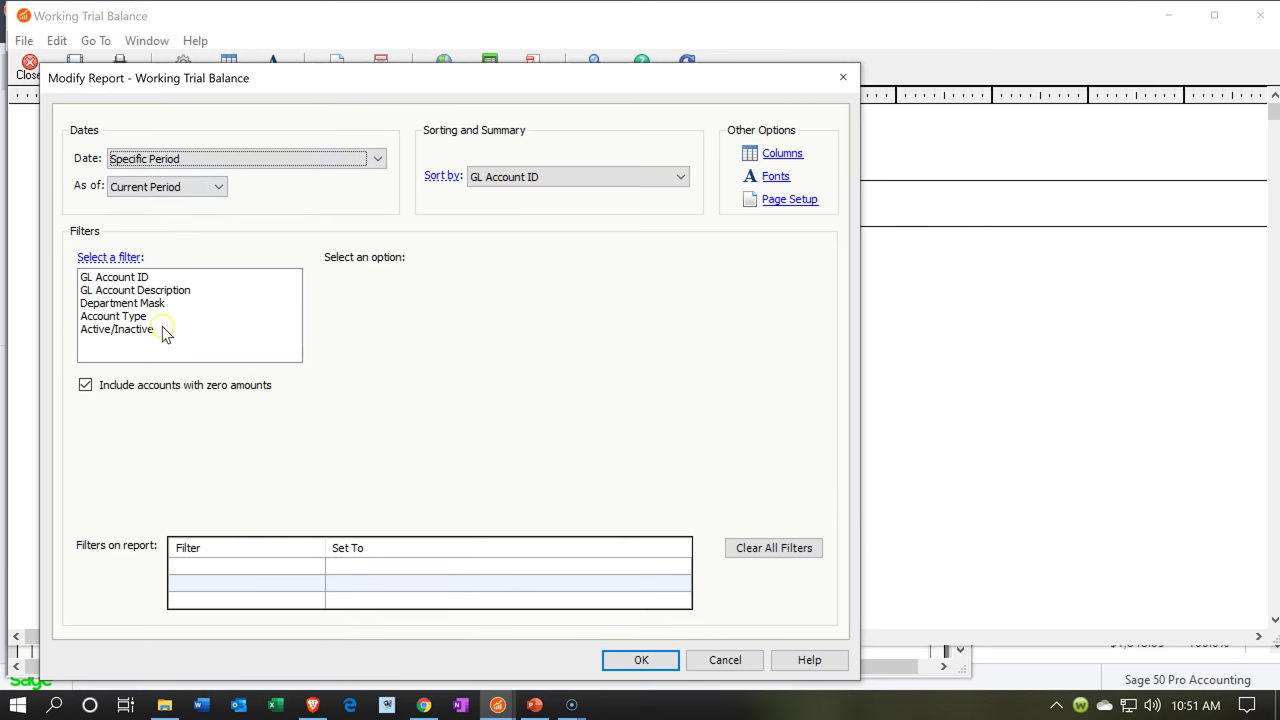
left_click(84, 388)
left_click(105, 390)
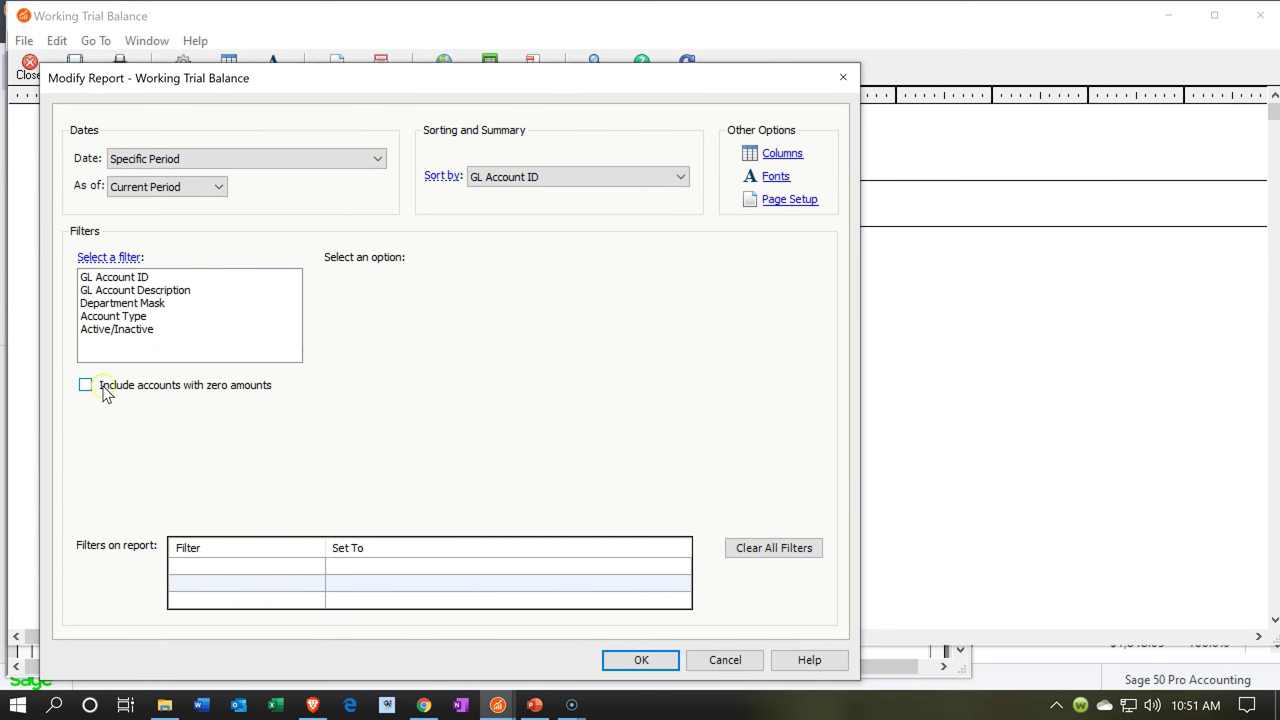
left_click(354, 163)
left_click(314, 176)
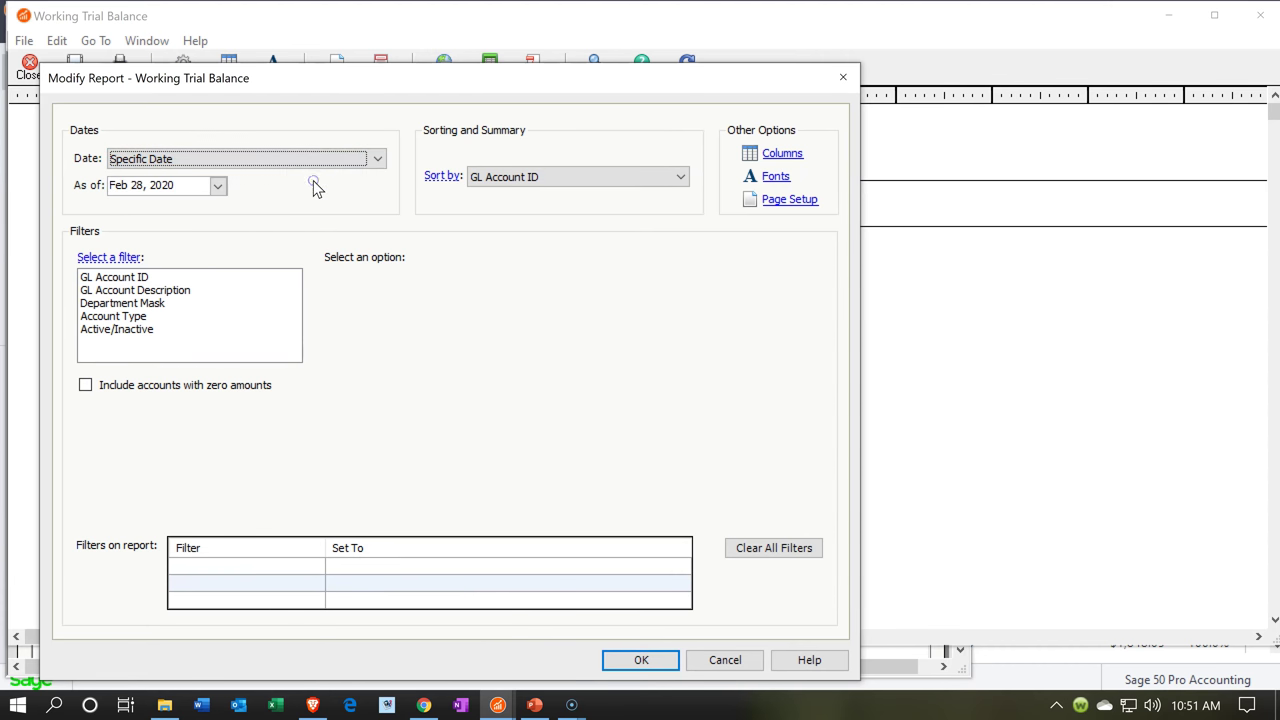
left_click(217, 185)
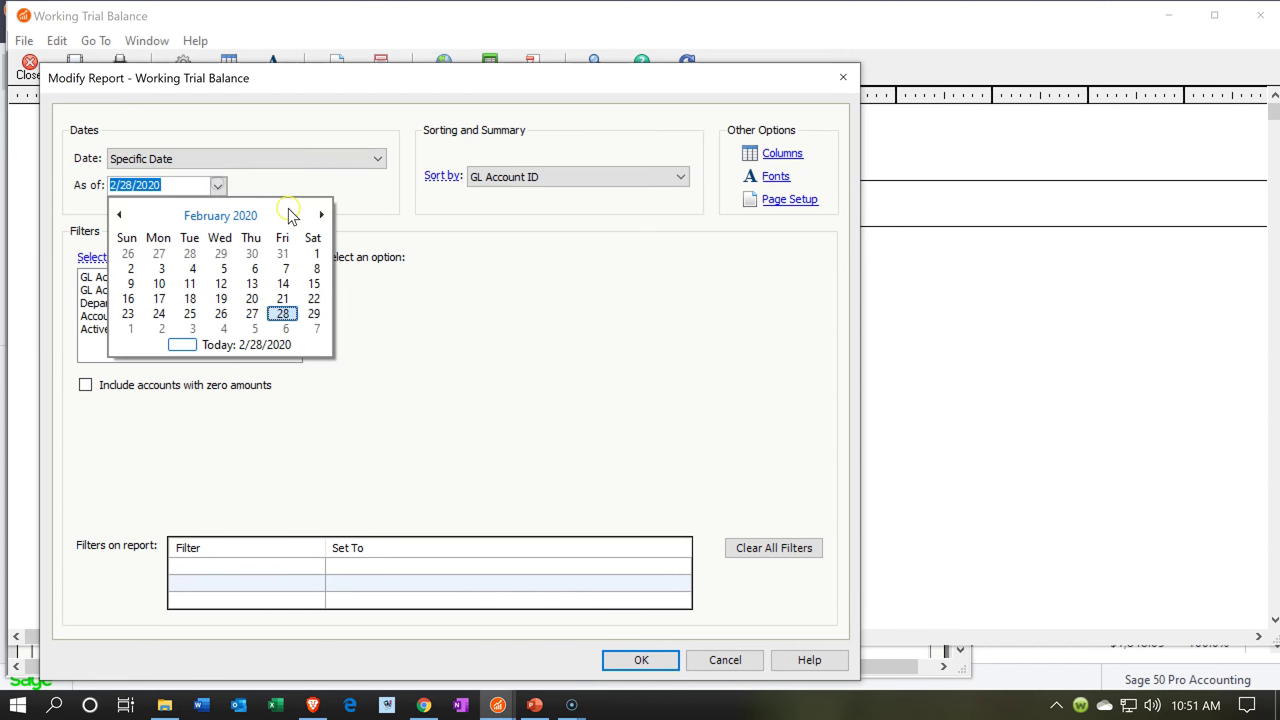
left_click(313, 313)
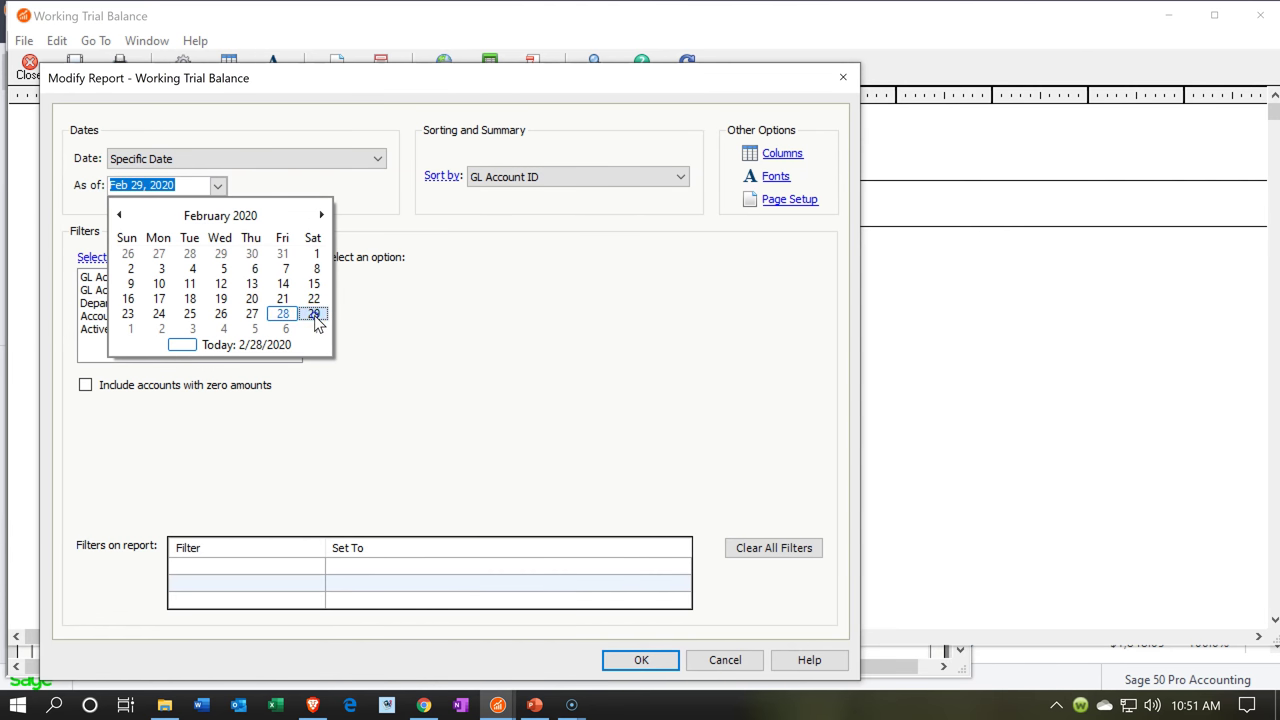
left_click(640, 660)
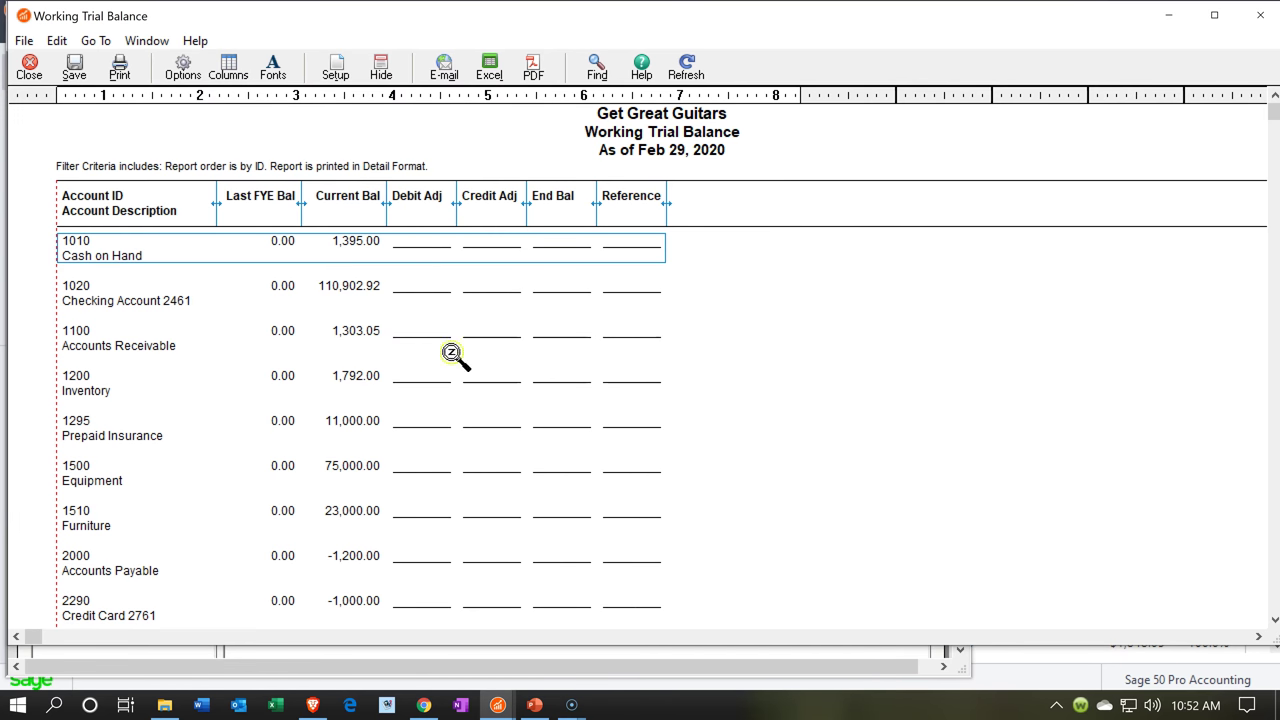
Step: Review the Cash on Hand ledger, then open the 547.50 Anderson Guitars entry from Accounts Receivable
double_click(366, 250)
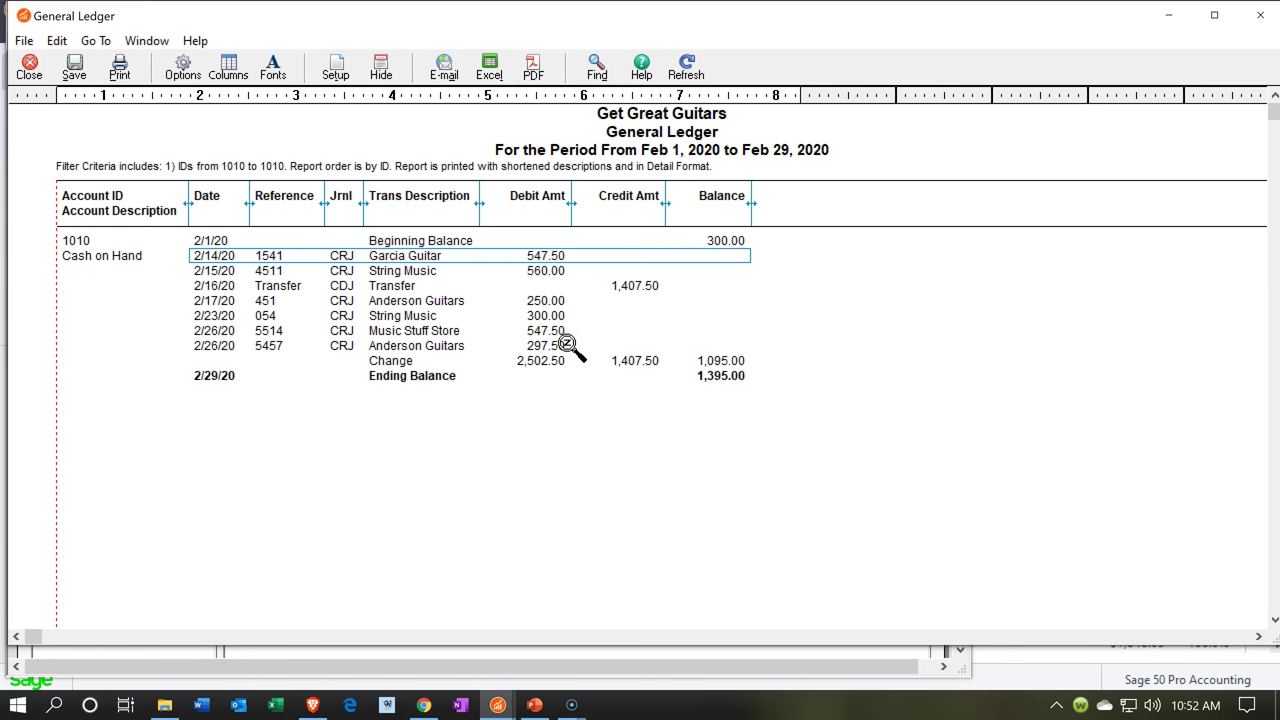
left_click(1260, 14)
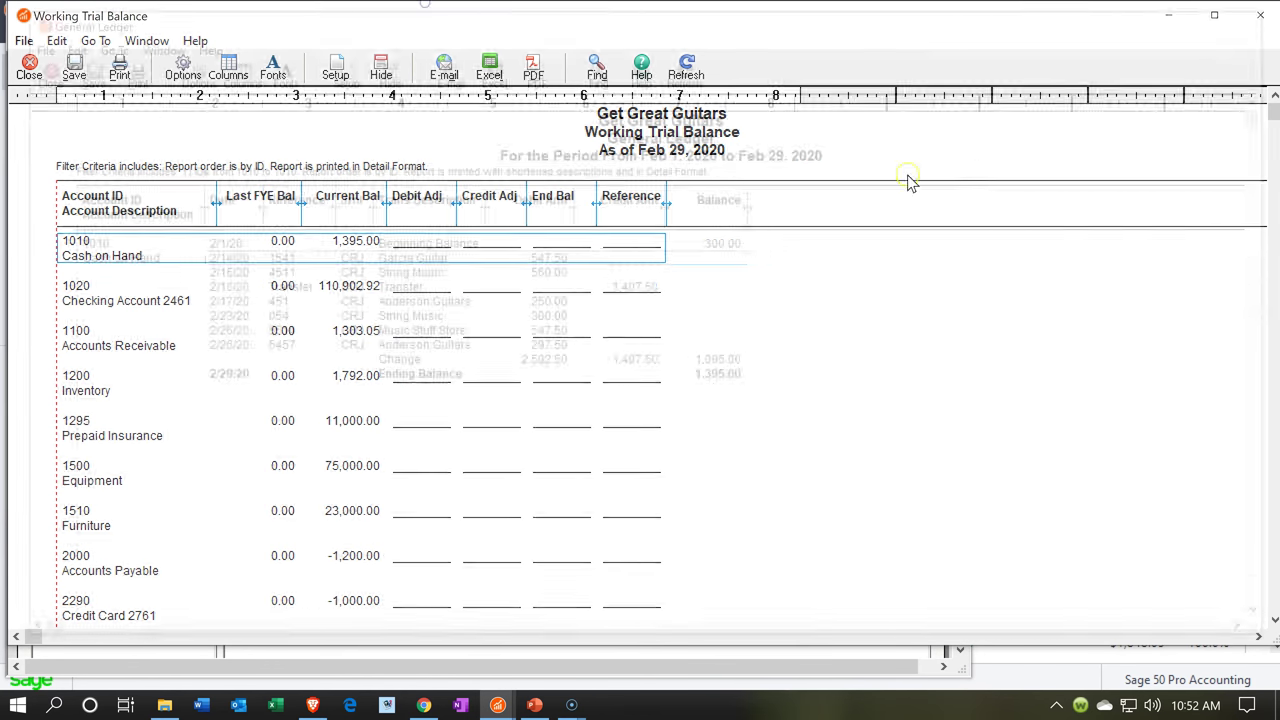
double_click(348, 329)
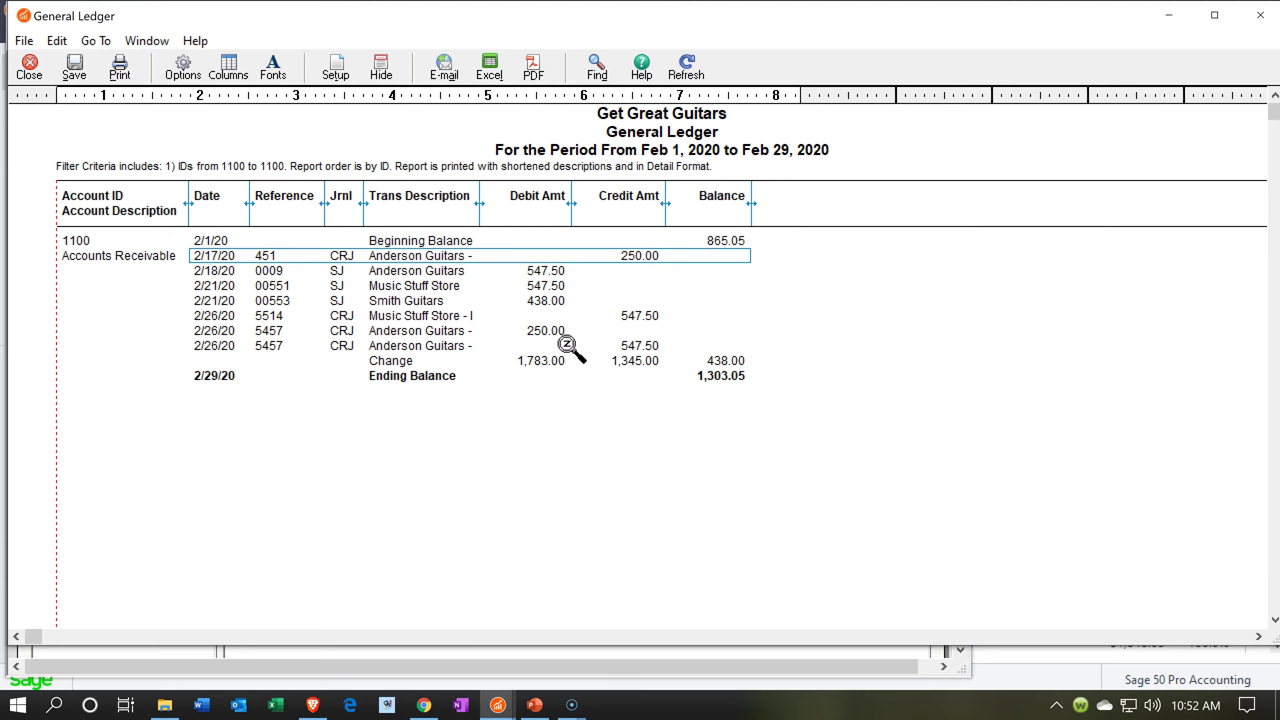
left_click(545, 341)
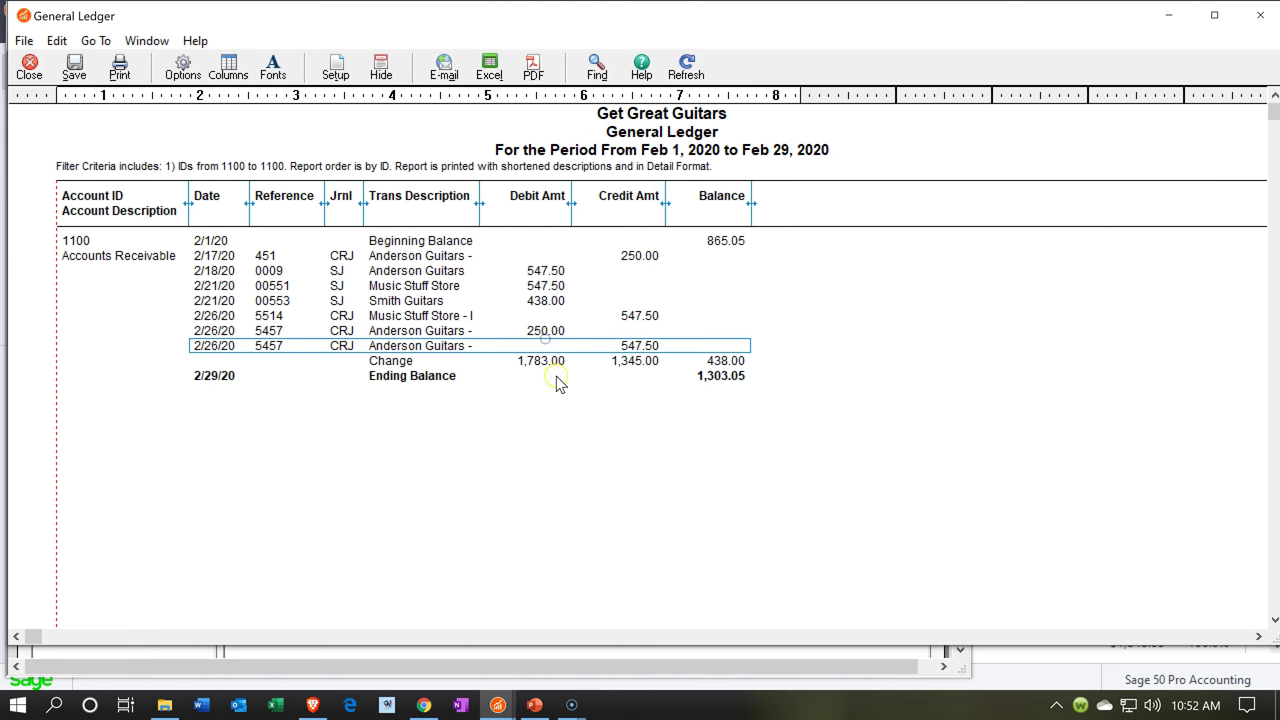
left_click(544, 331)
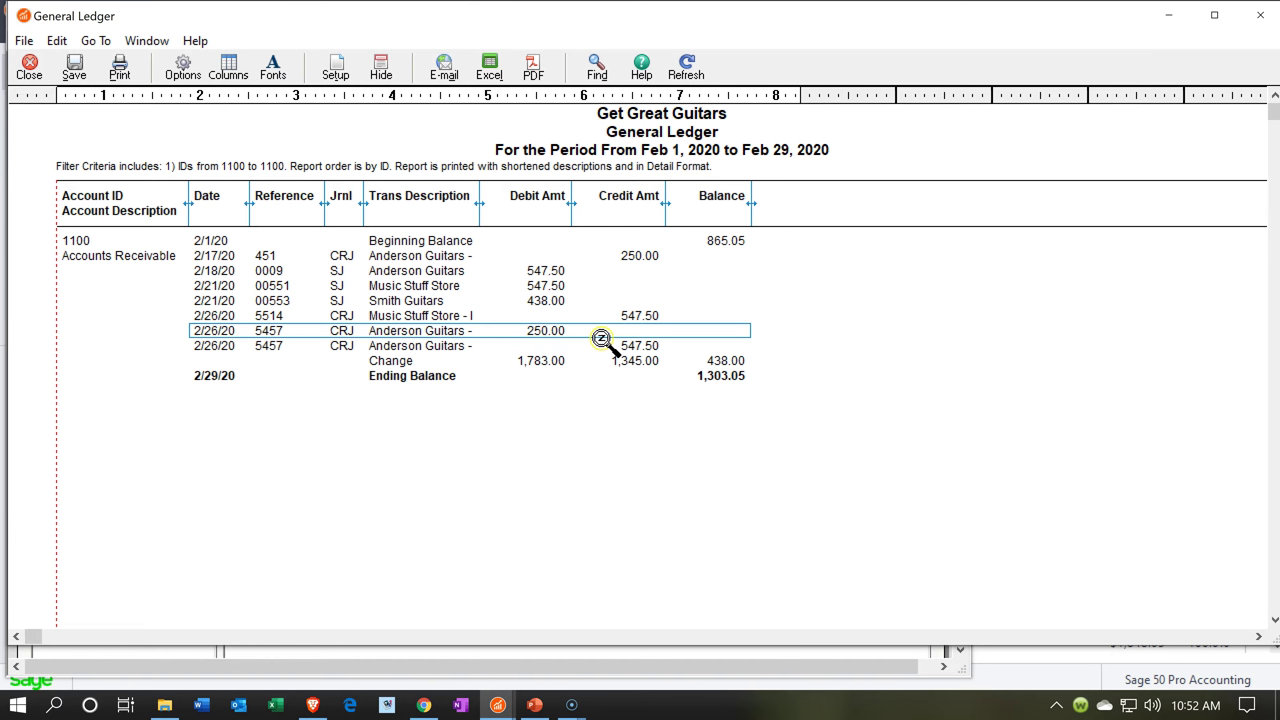
left_click(632, 346)
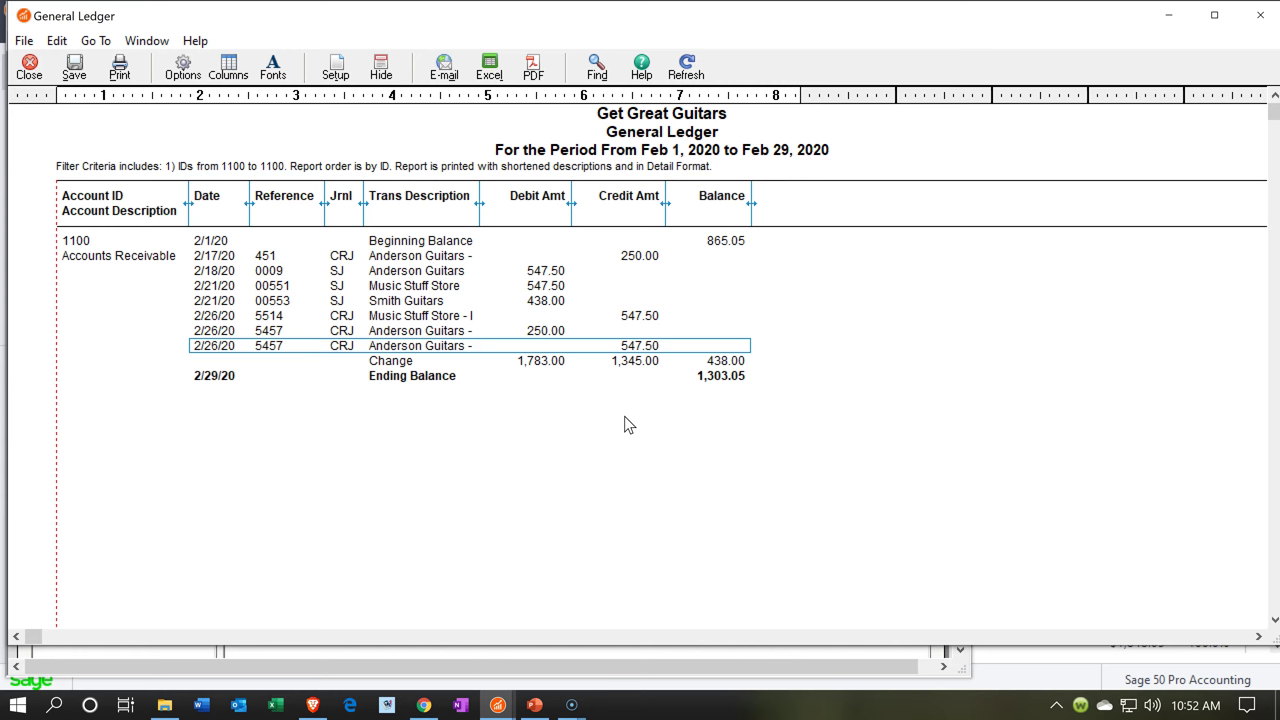
double_click(632, 346)
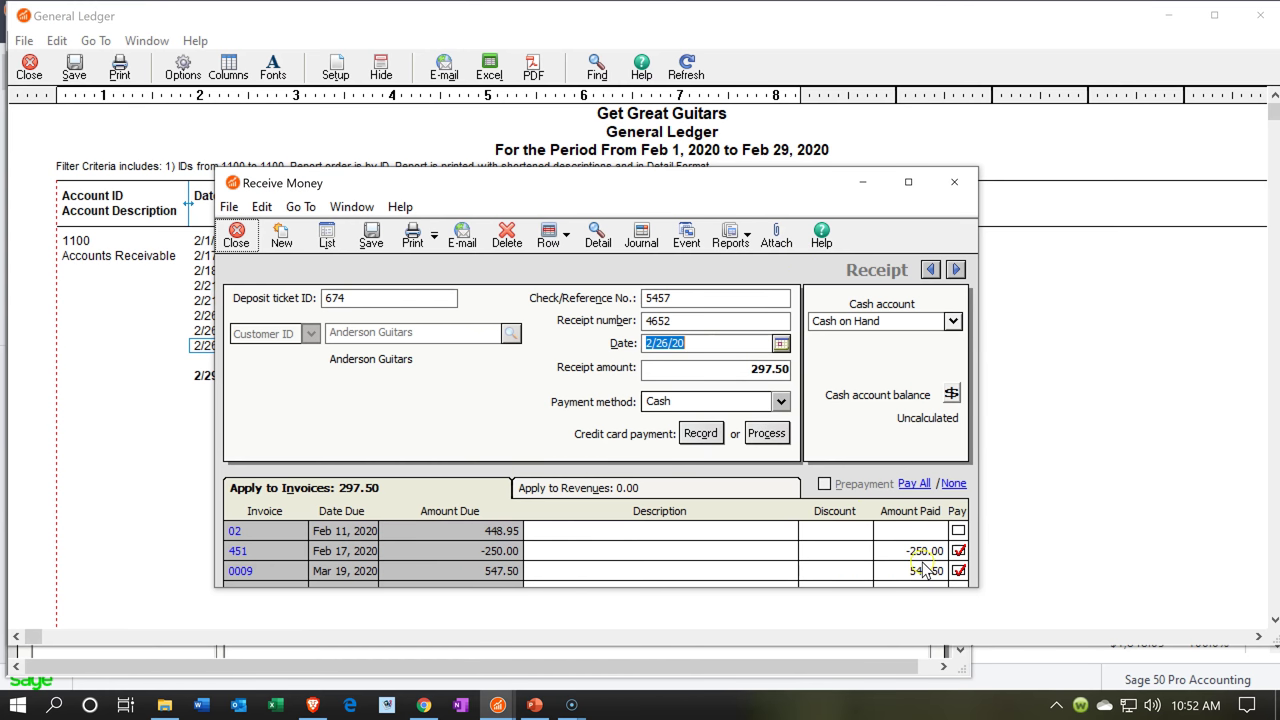
Step: Review Music Stuff Store receipt 5514, then close it and the Accounts Receivable ledger
left_click(954, 182)
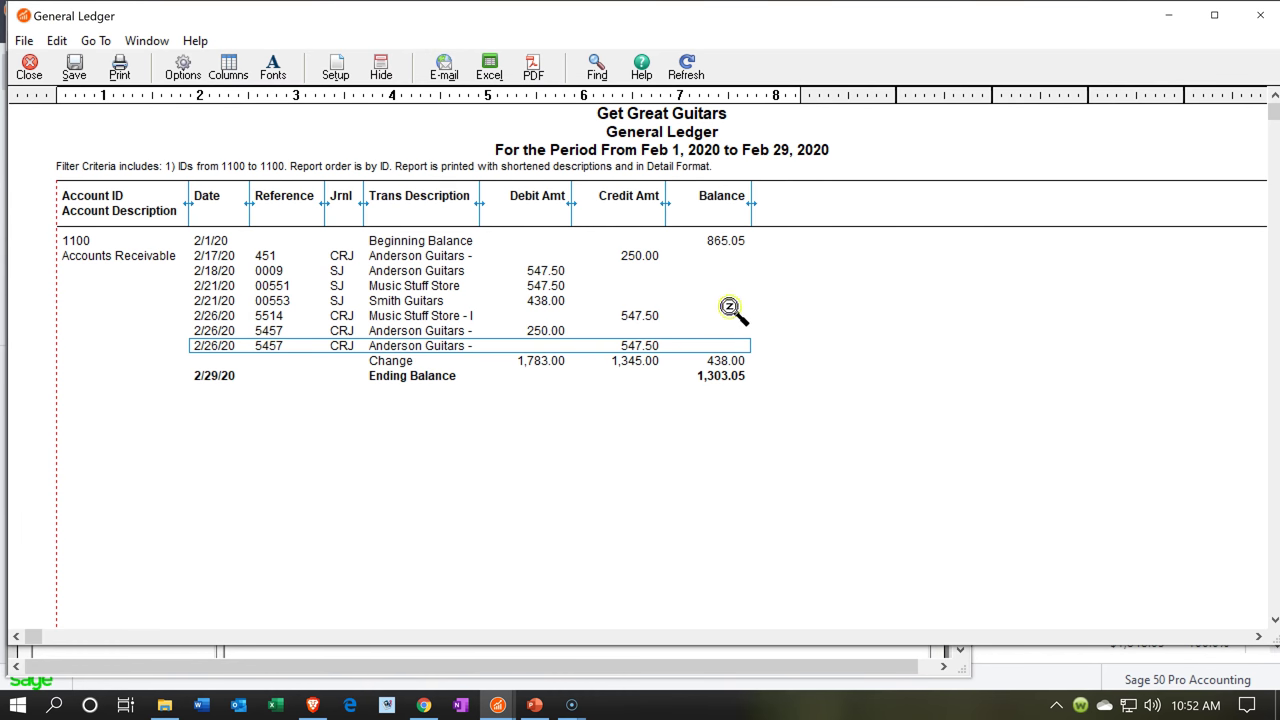
left_click(641, 314)
double_click(641, 314)
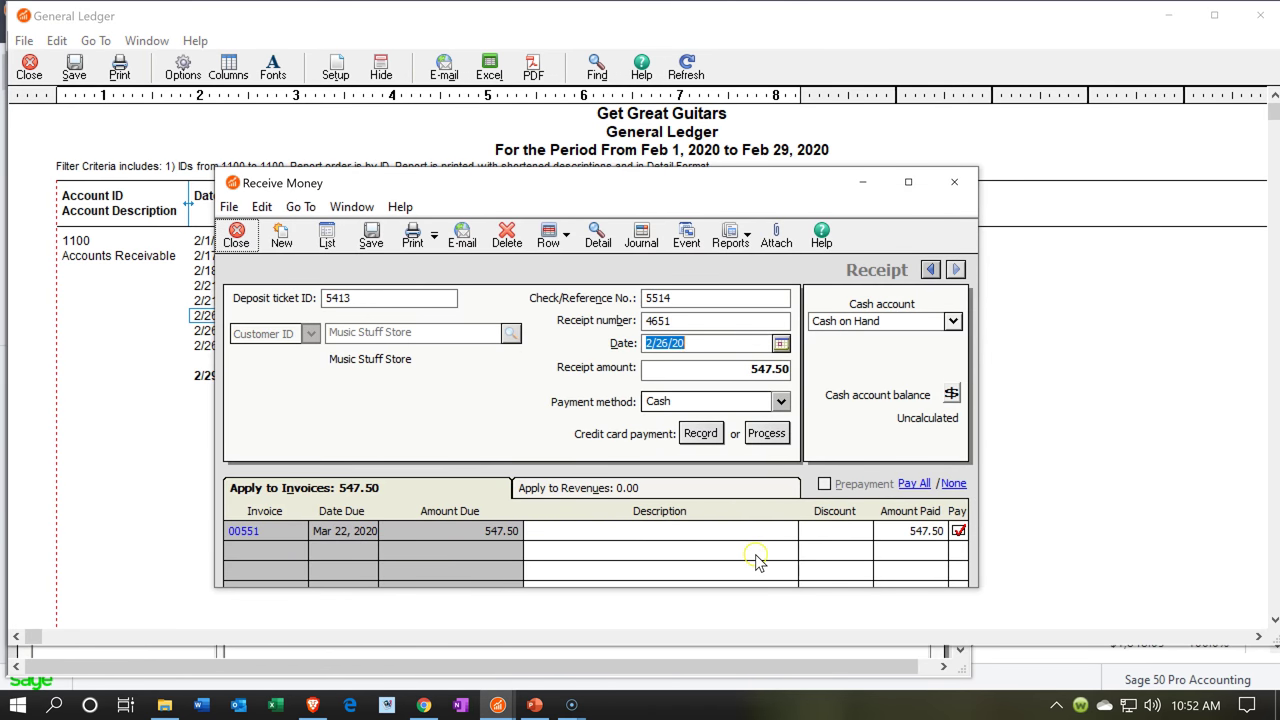
left_click(958, 184)
key("Escape")
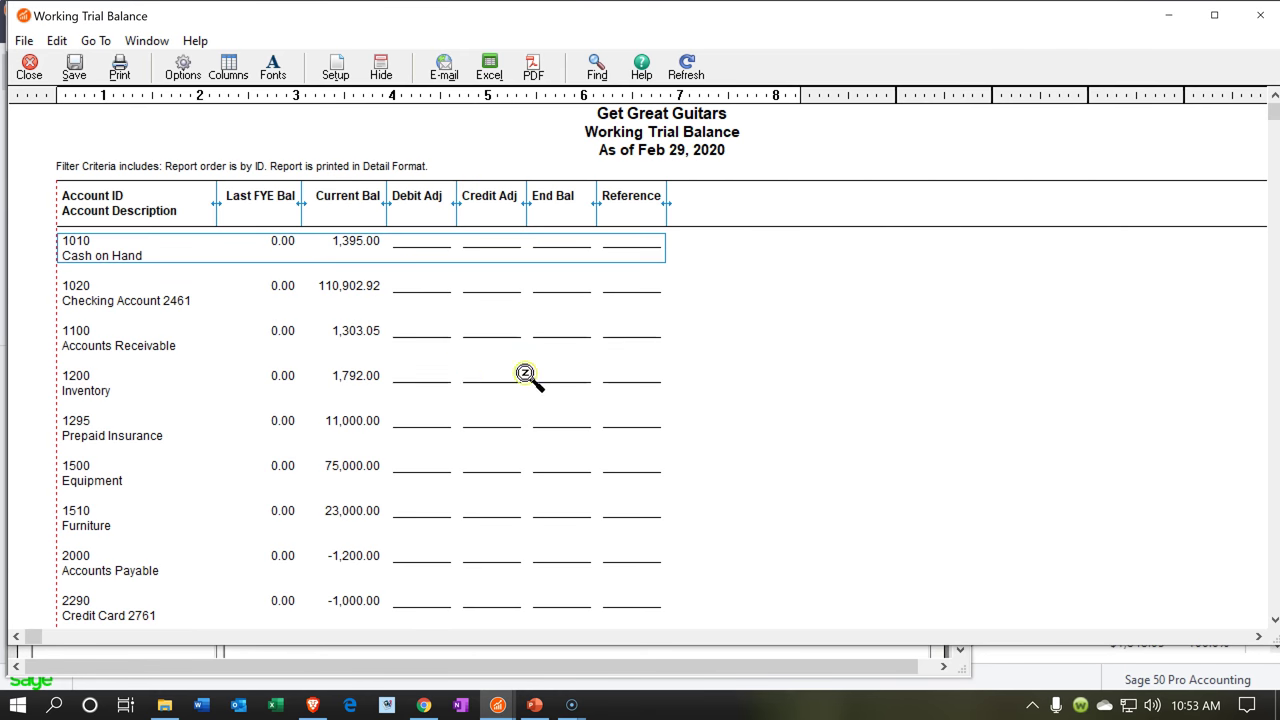
Step: From the Cash on Hand ledger, inspect the 297.50 Anderson Guitars receipt maximized, then close it
double_click(352, 250)
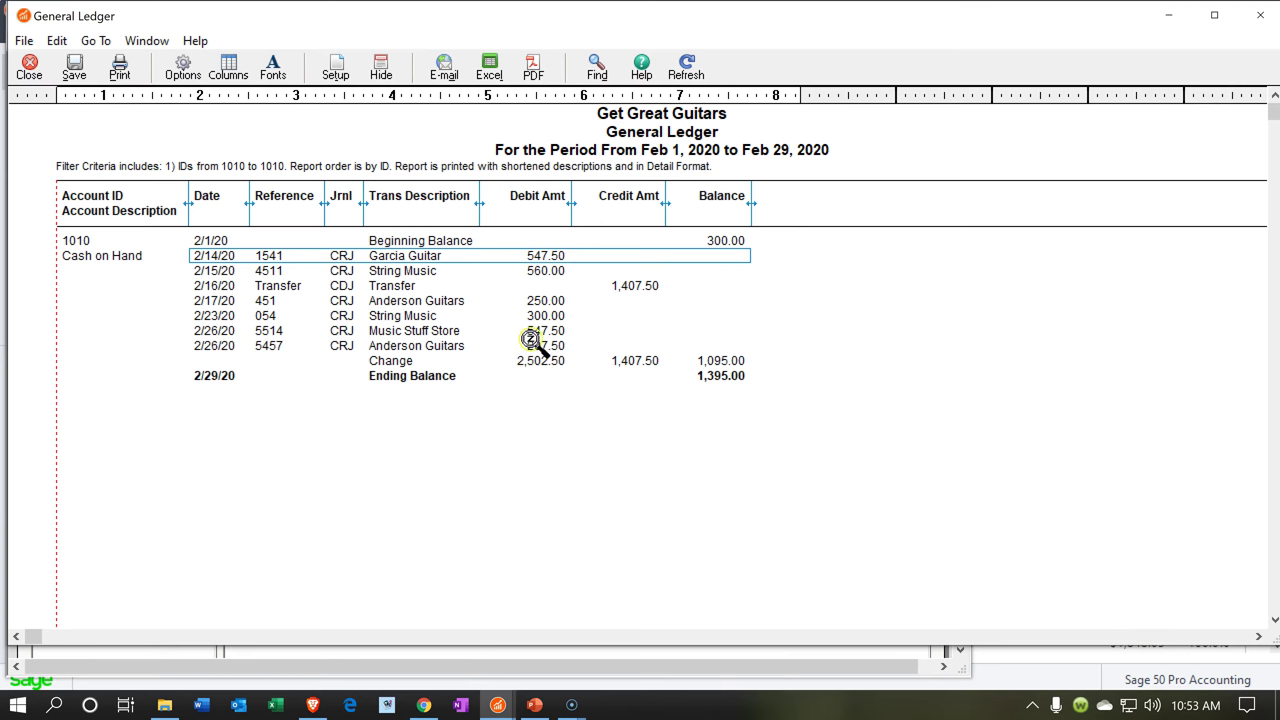
left_click(550, 345)
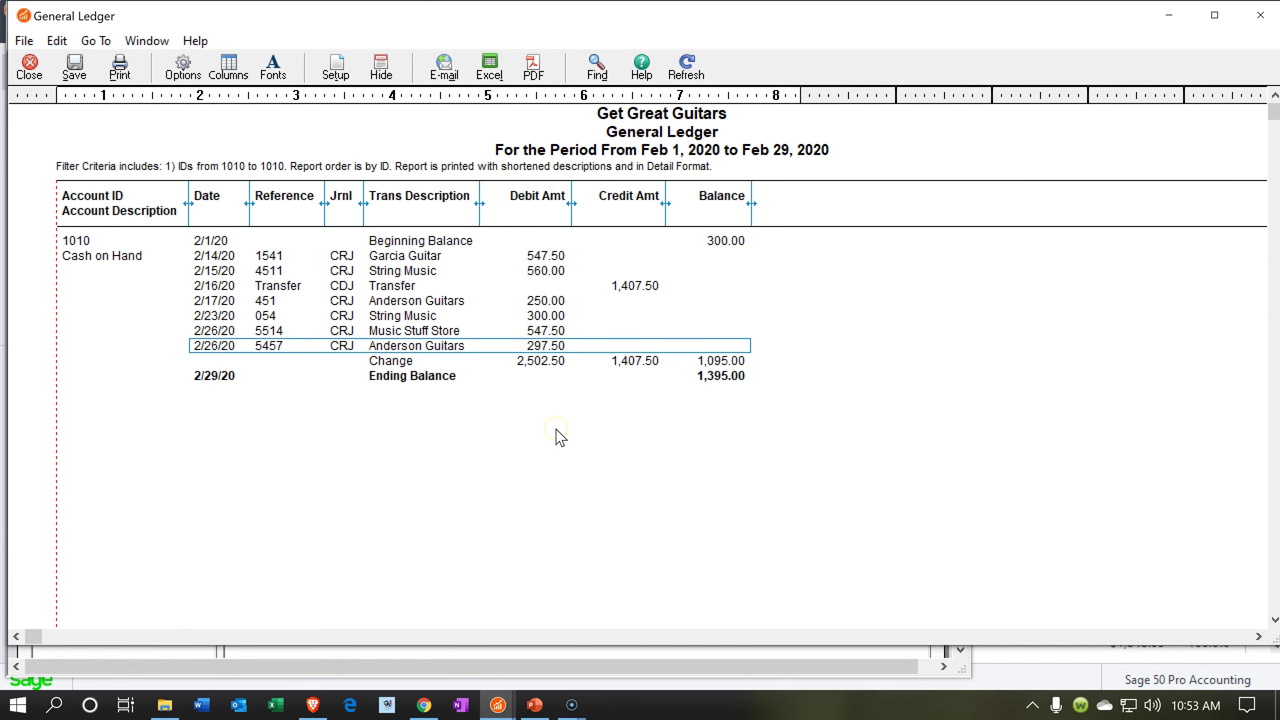
double_click(560, 345)
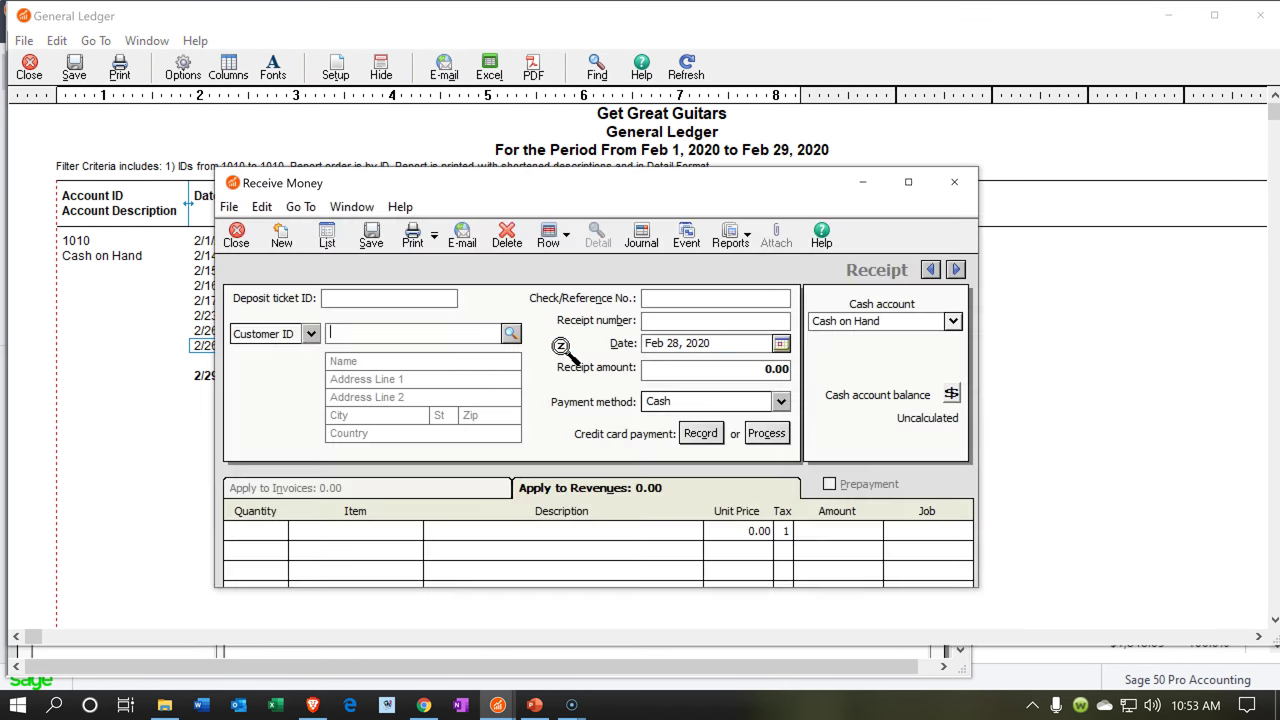
left_click(922, 181)
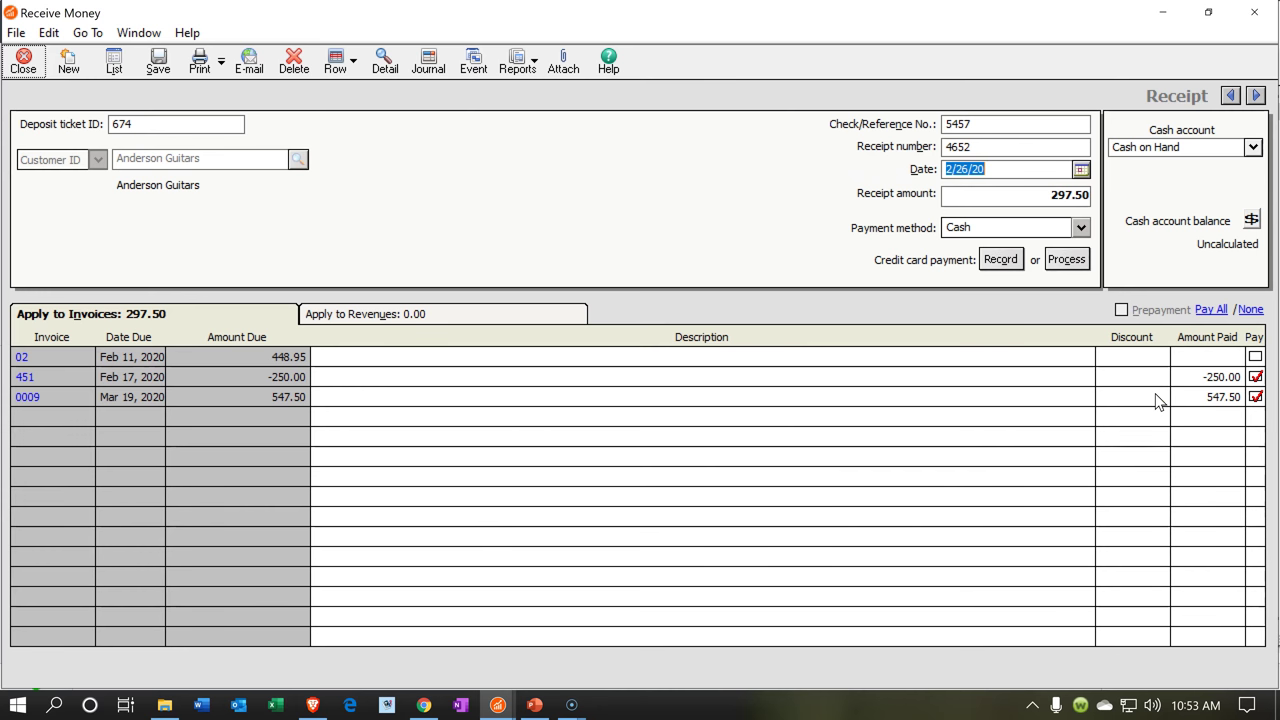
left_click(1255, 14)
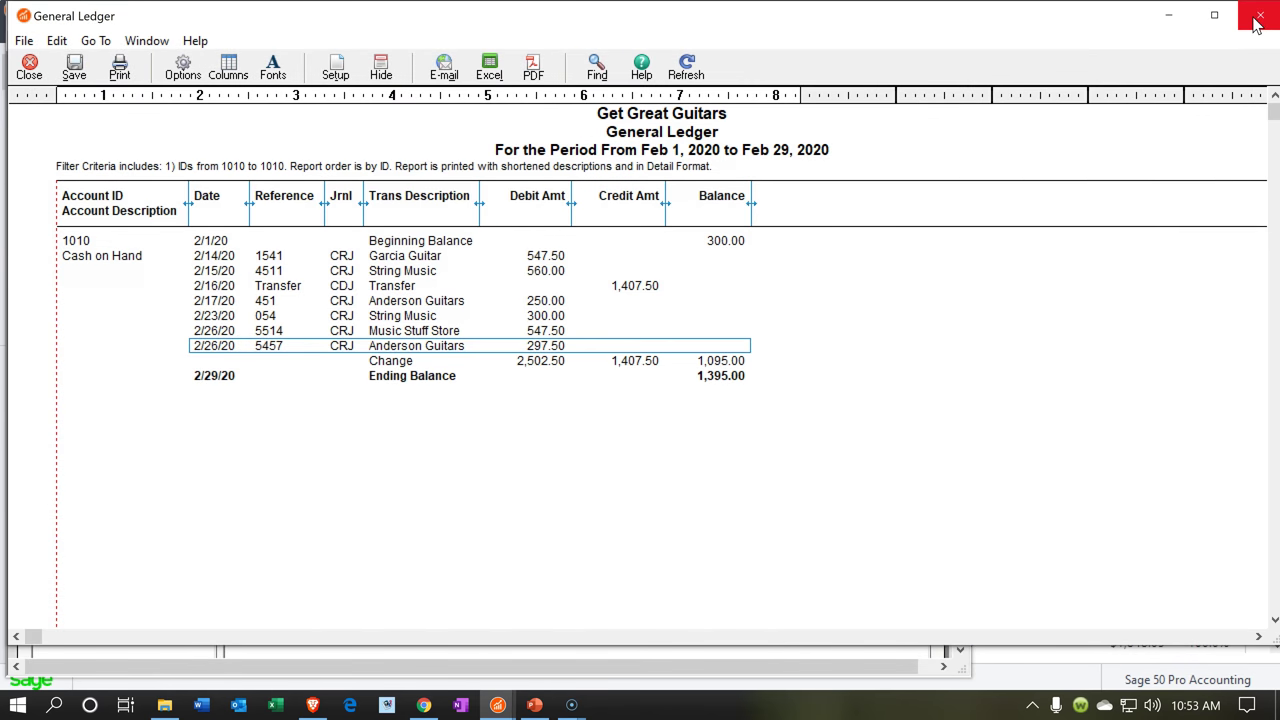
Step: Close the ledger and compare Cash on Hand 1,395.00 with Checking Account 2461 on the trial balance
left_click(1258, 16)
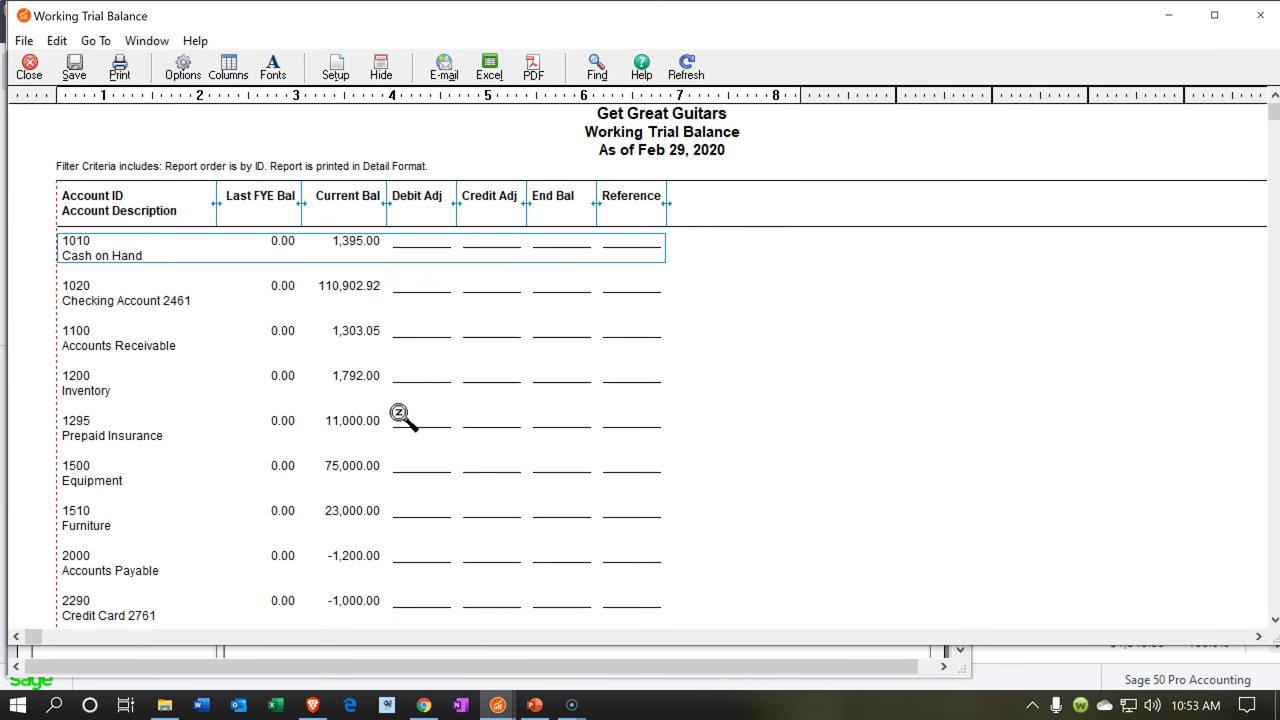
left_click(350, 335)
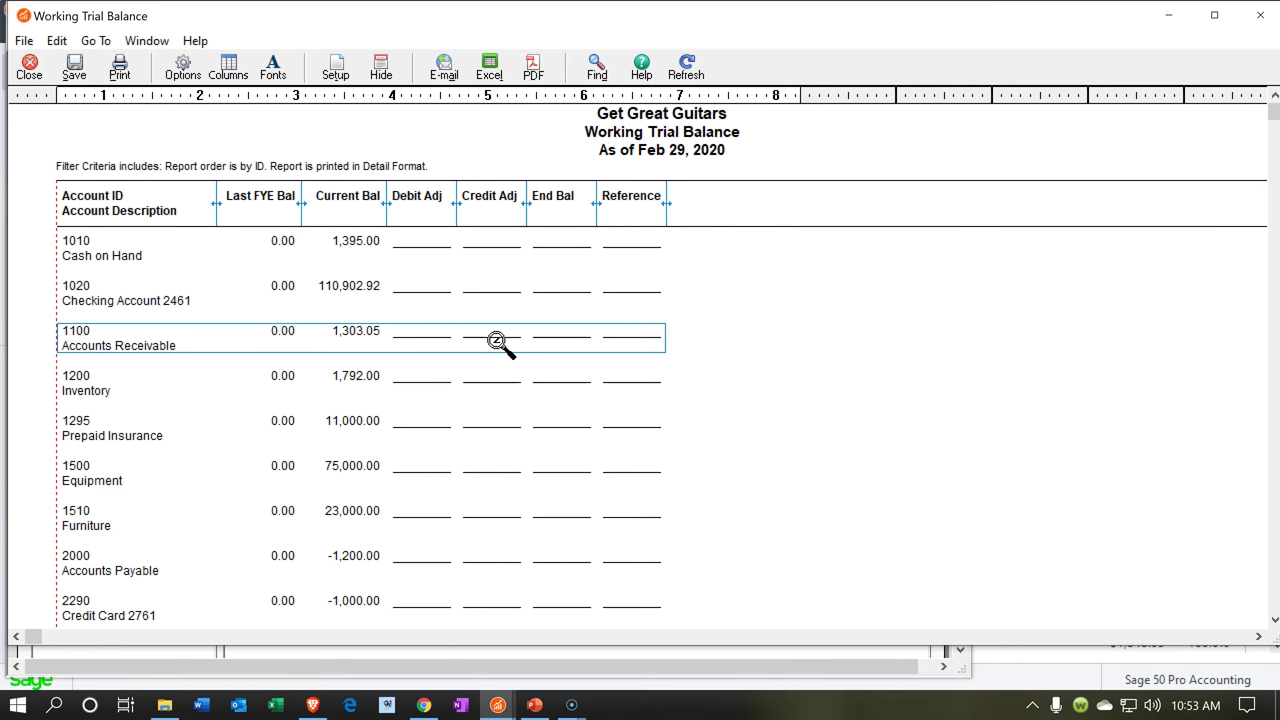
left_click(345, 250)
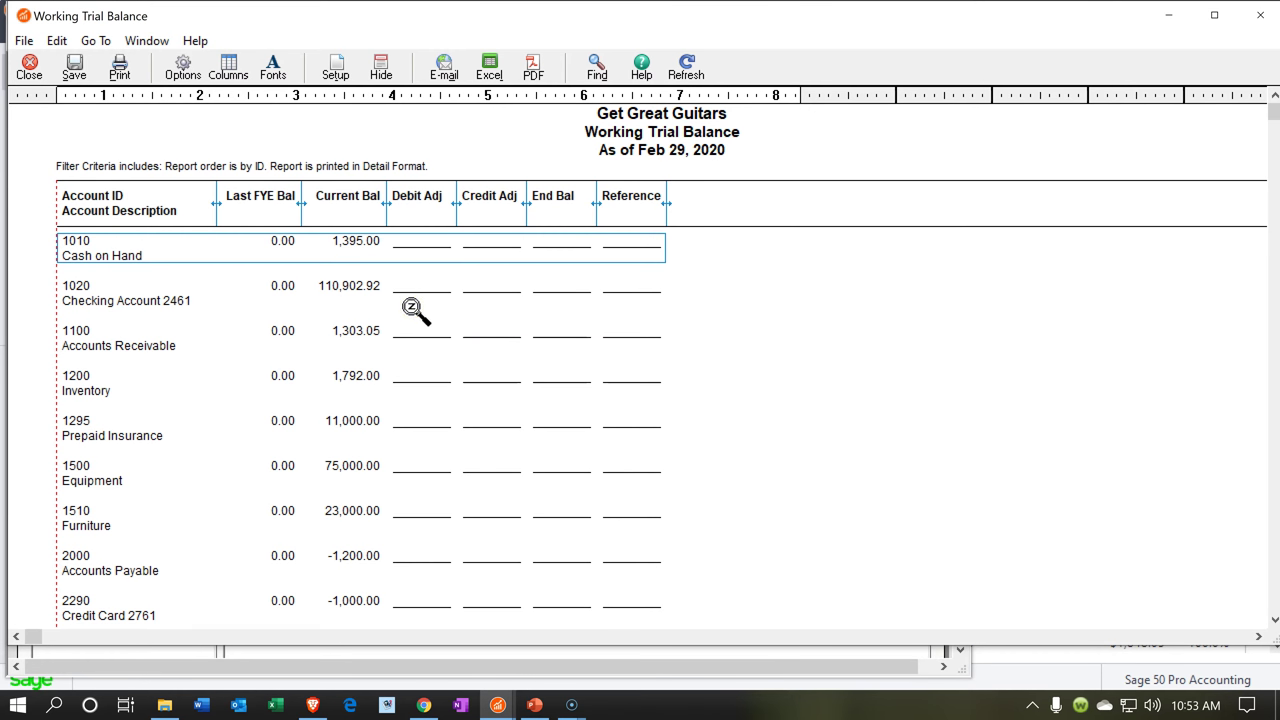
left_click(397, 300)
left_click(366, 292)
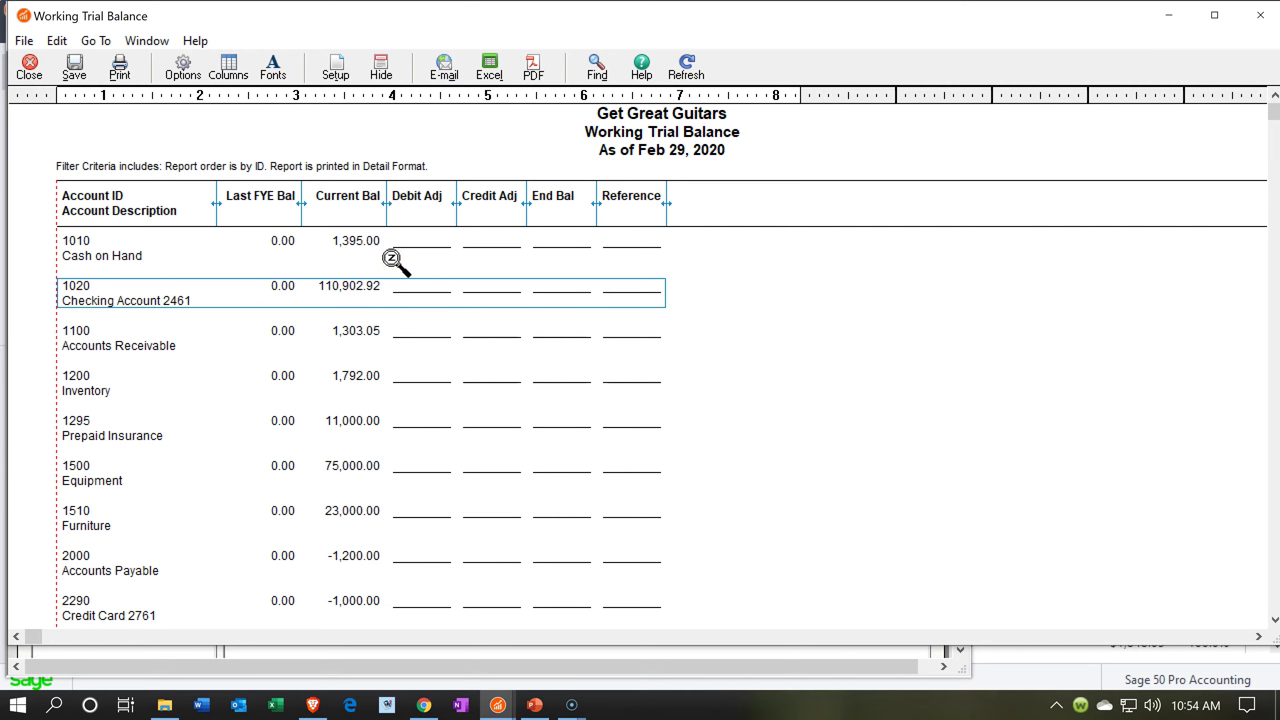
left_click(500, 672)
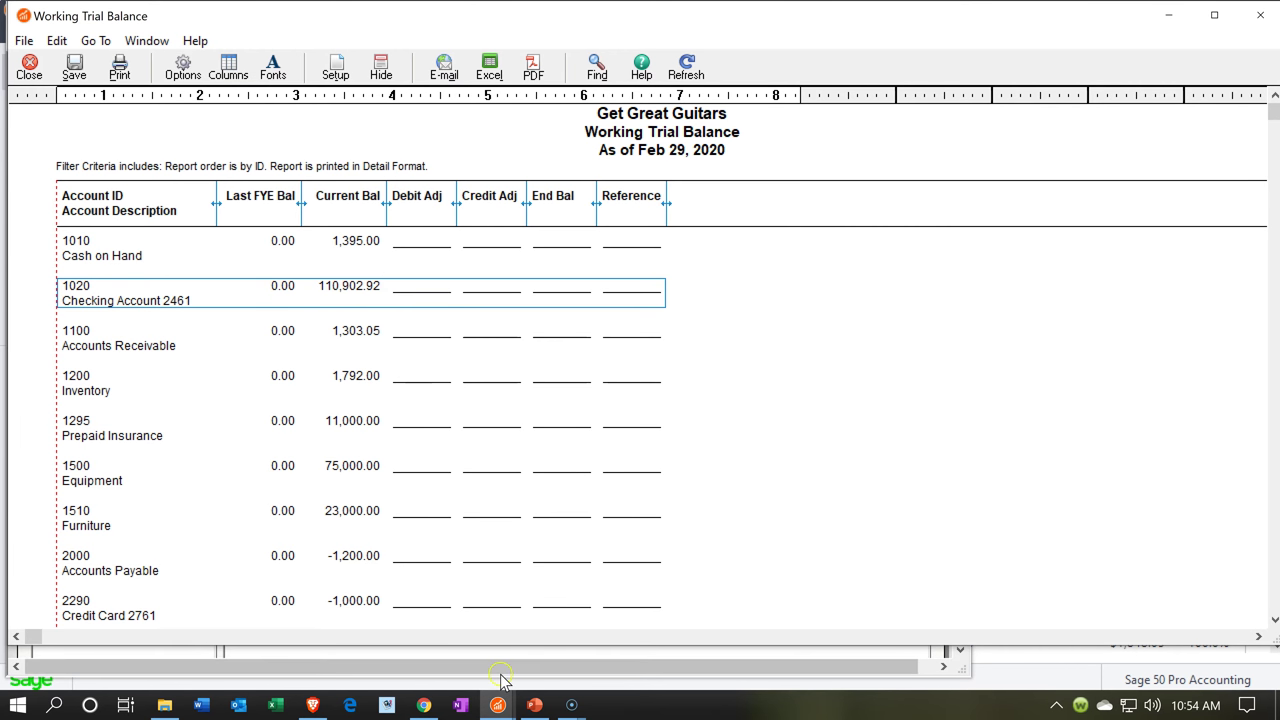
left_click(497, 705)
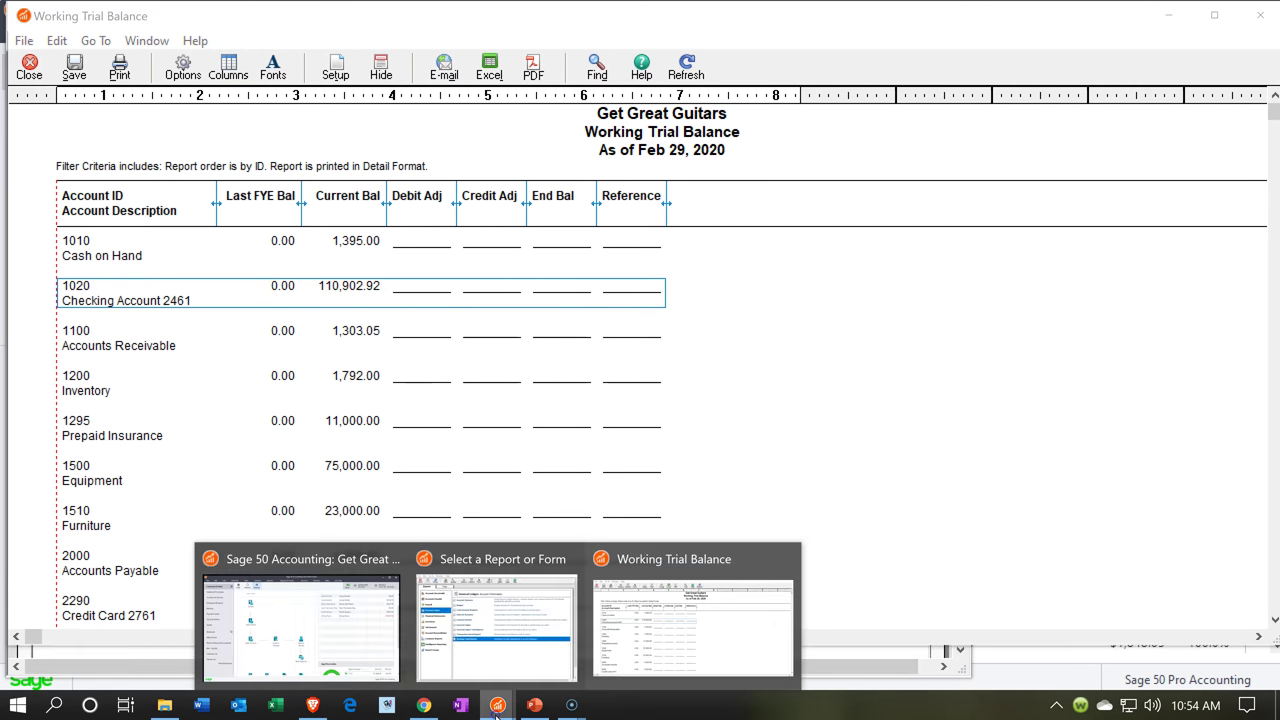
Step: Open the Banking Account Register full screen and switch it to Cash on Hand (1010)
left_click(383, 668)
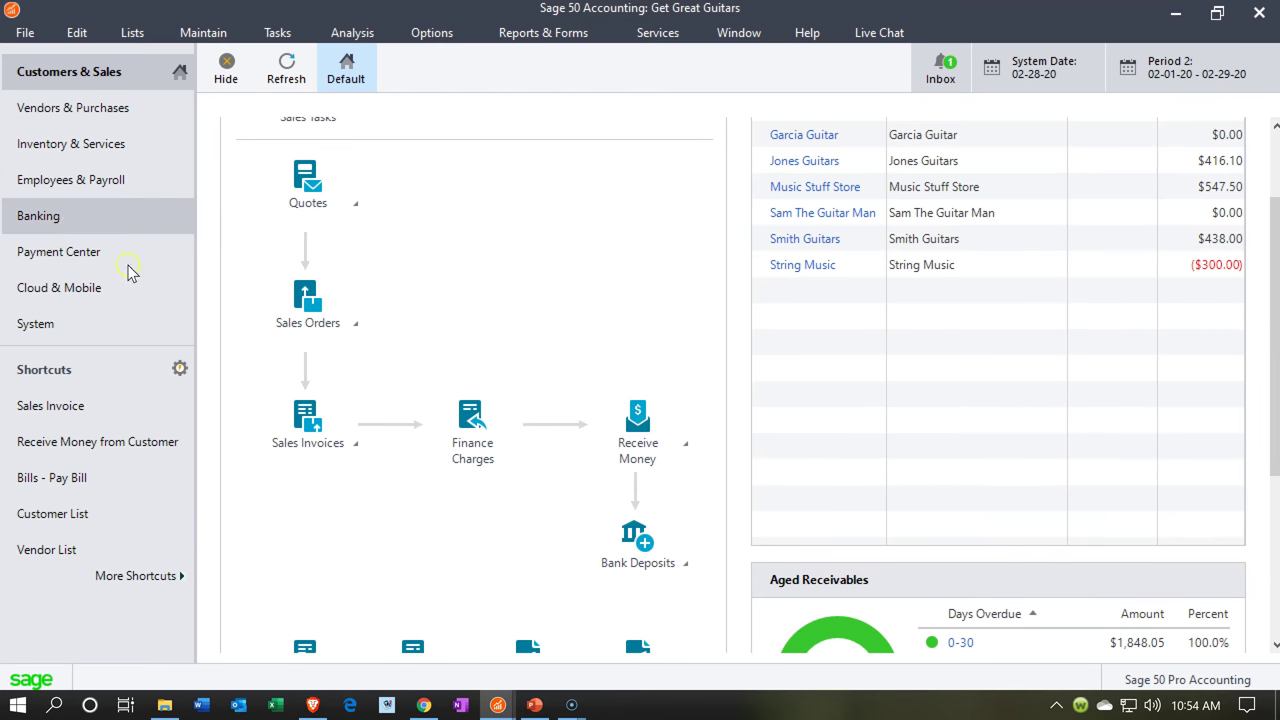
left_click(57, 215)
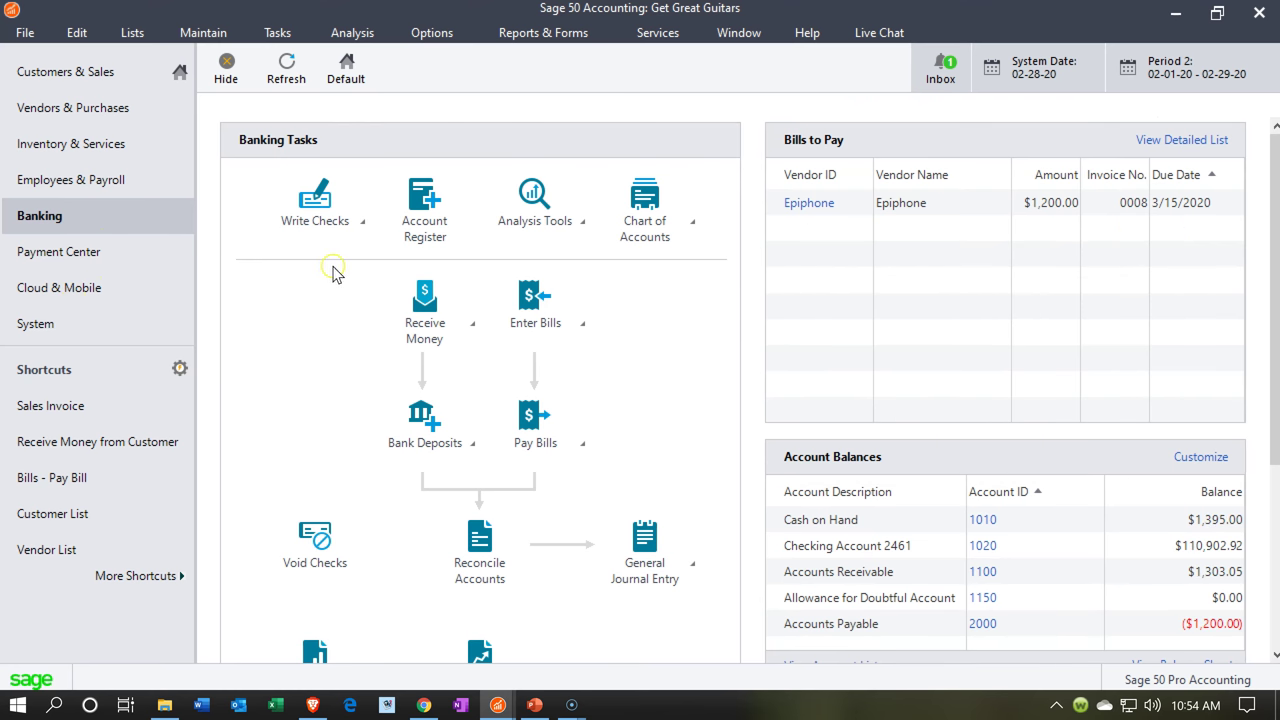
left_click(426, 237)
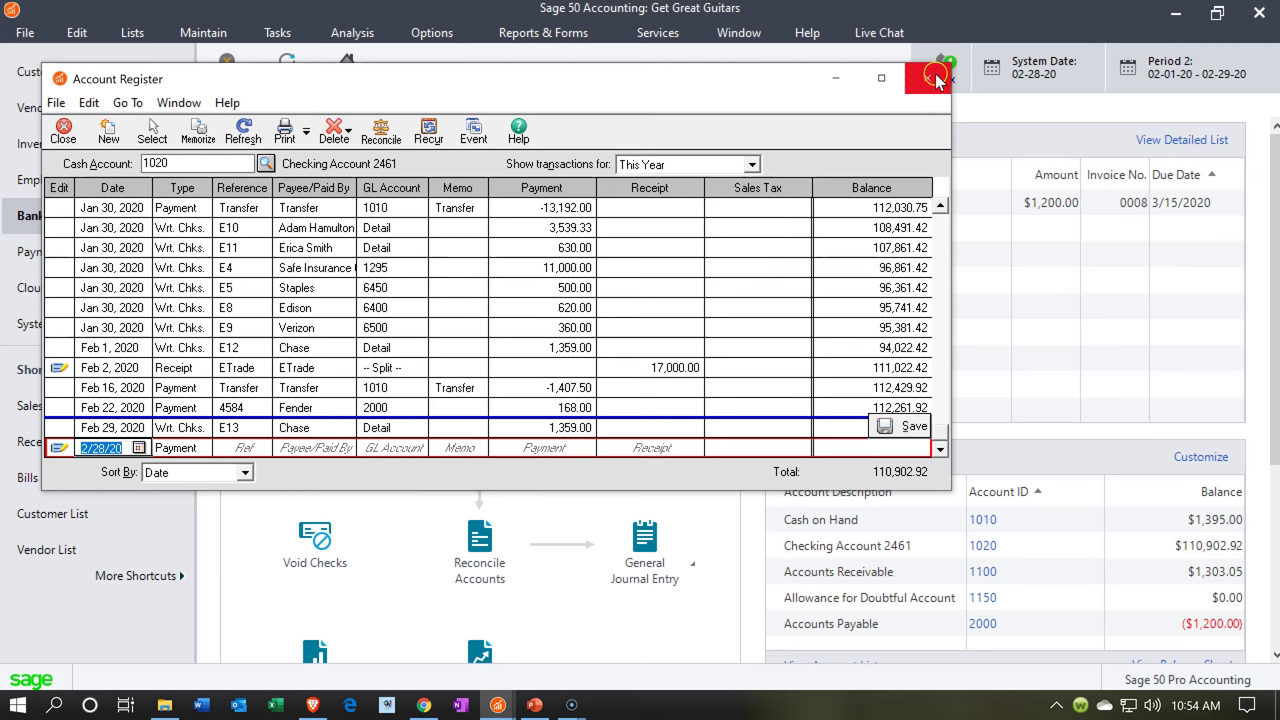
left_click(889, 79)
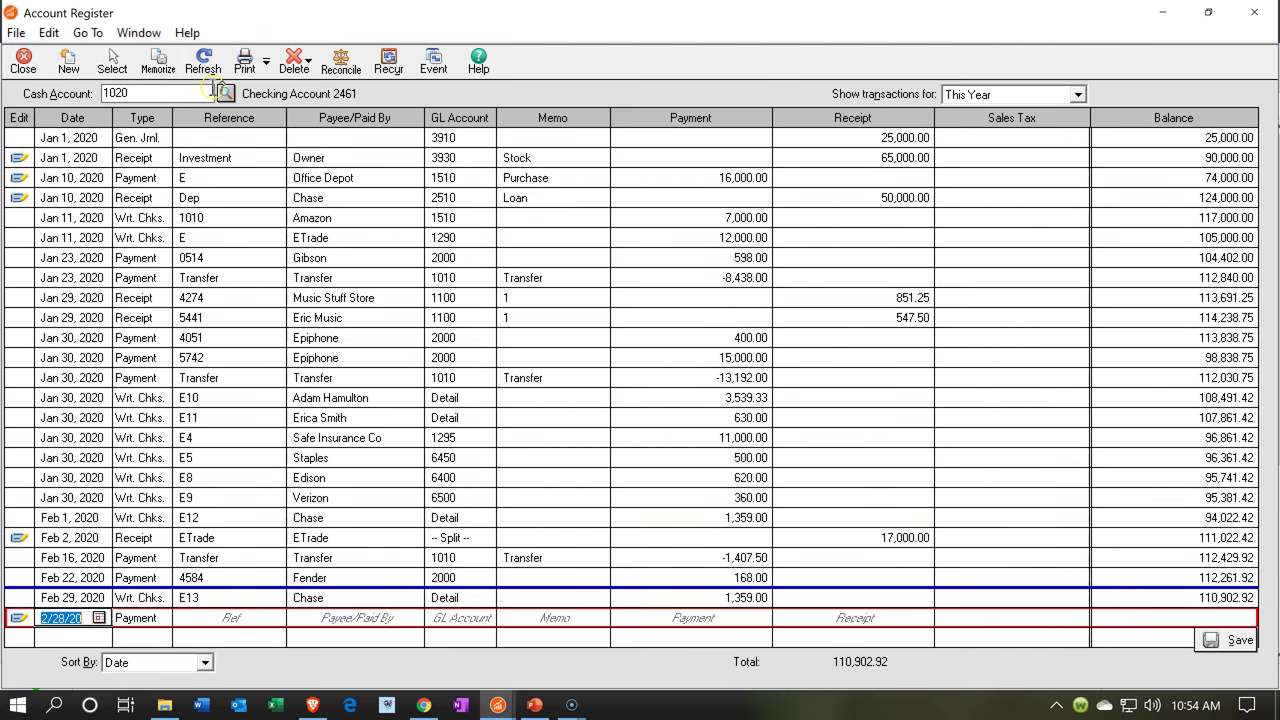
left_click(225, 93)
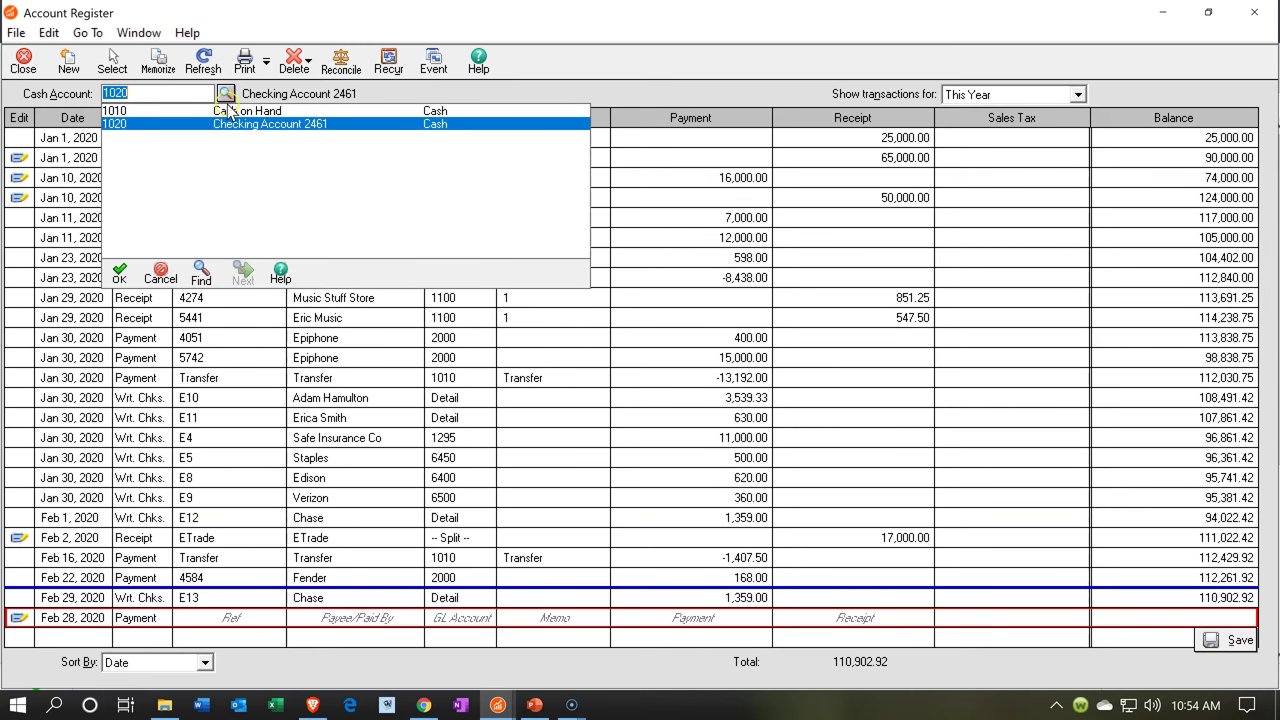
double_click(231, 112)
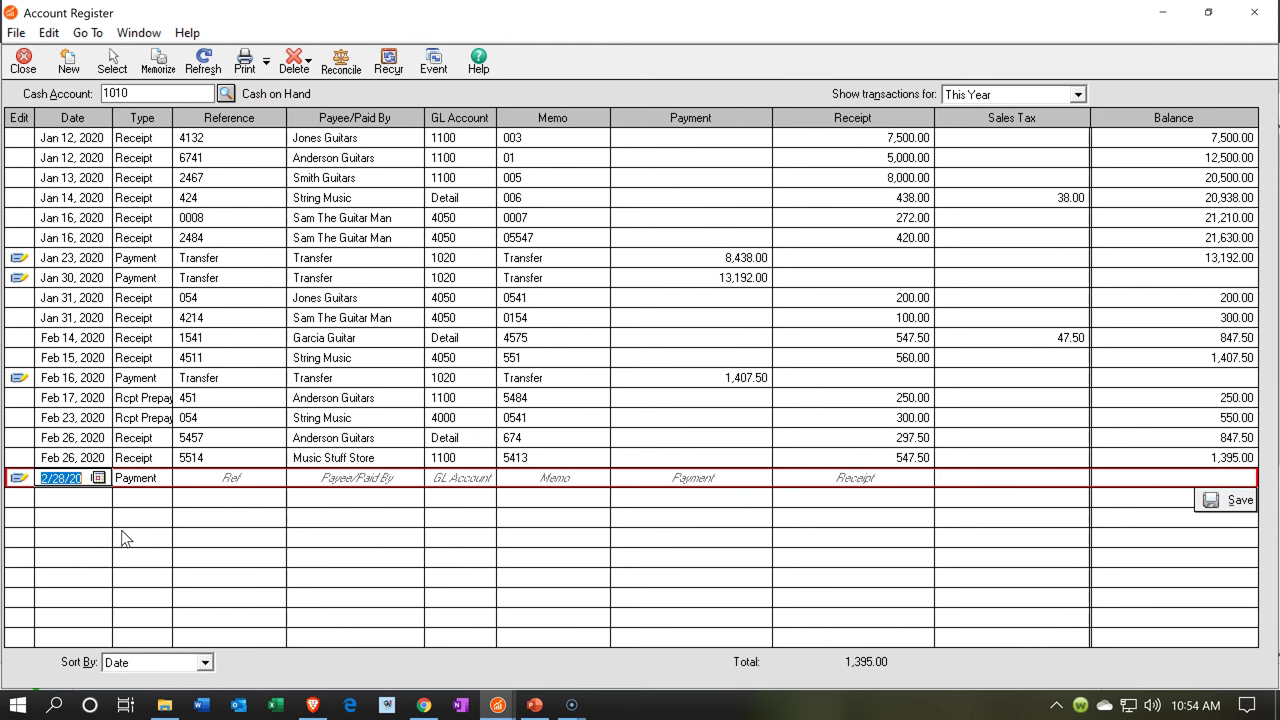
Step: Start a Feb 28, 2020 register row with reference and payee 'Transfer' and GL account 1020
left_click(133, 566)
key("Tab")
key("Tab")
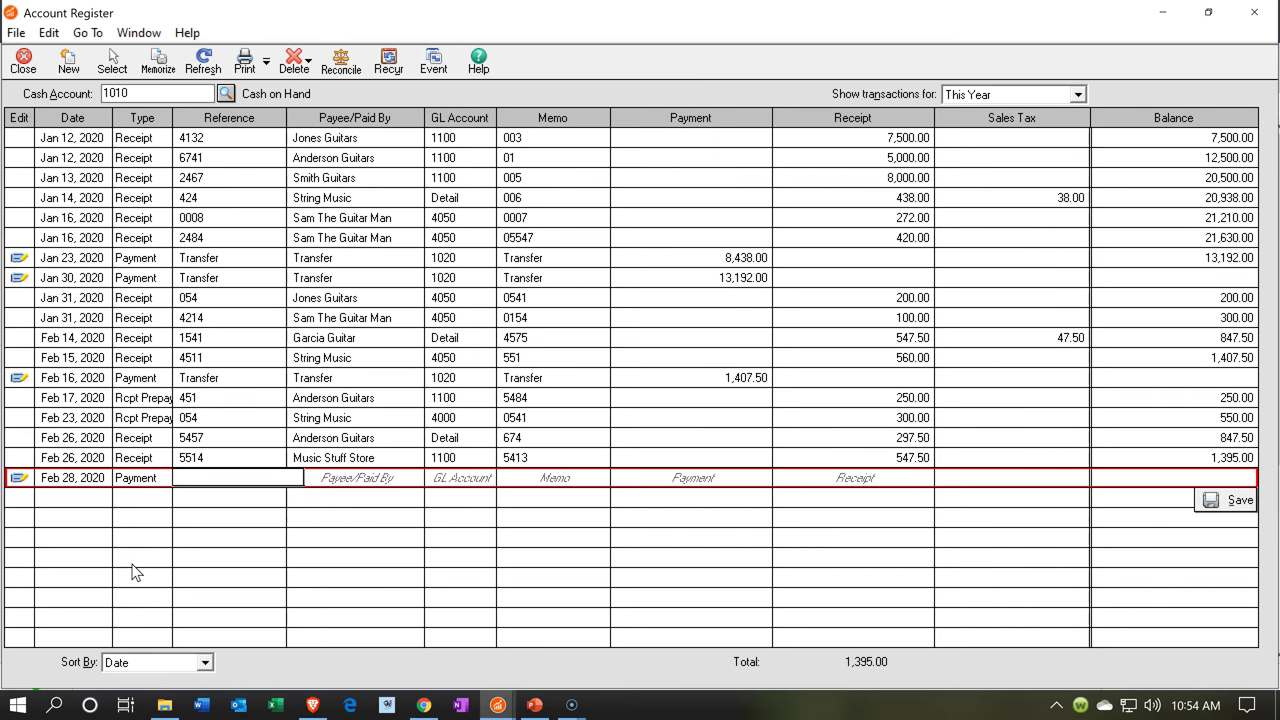
type("Transfer")
key("Tab")
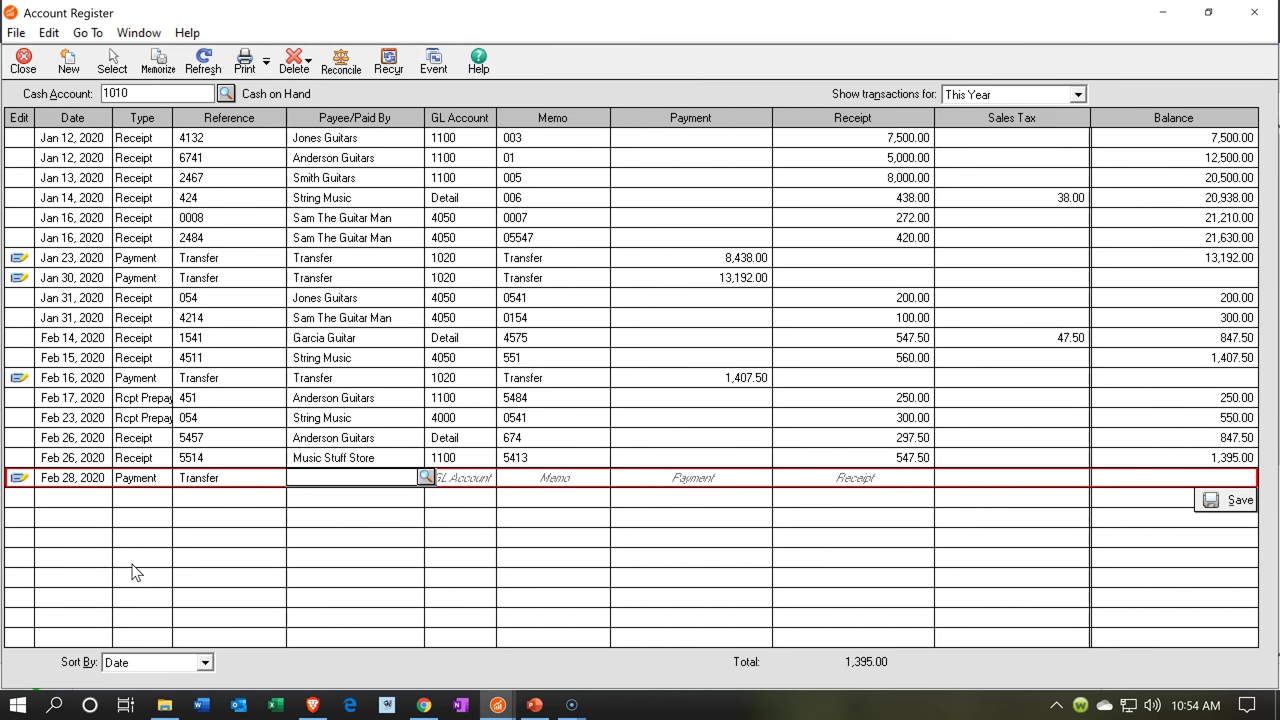
type("Transfer")
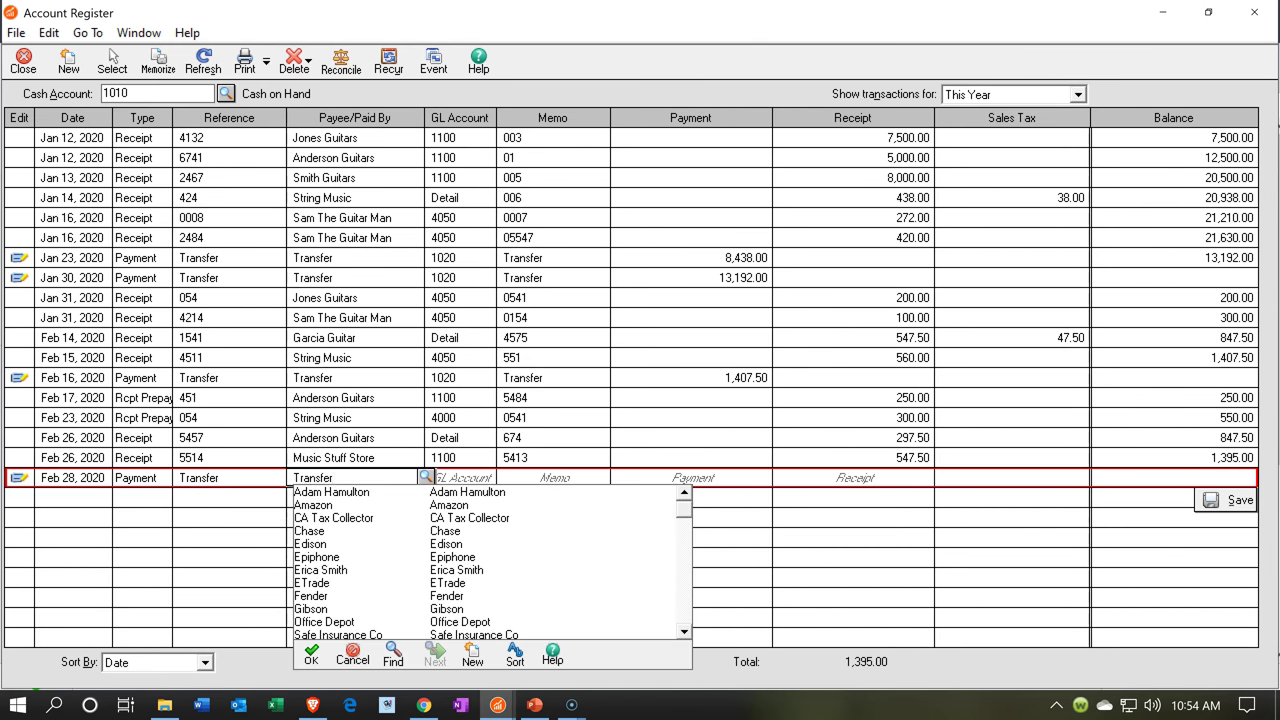
key("Tab")
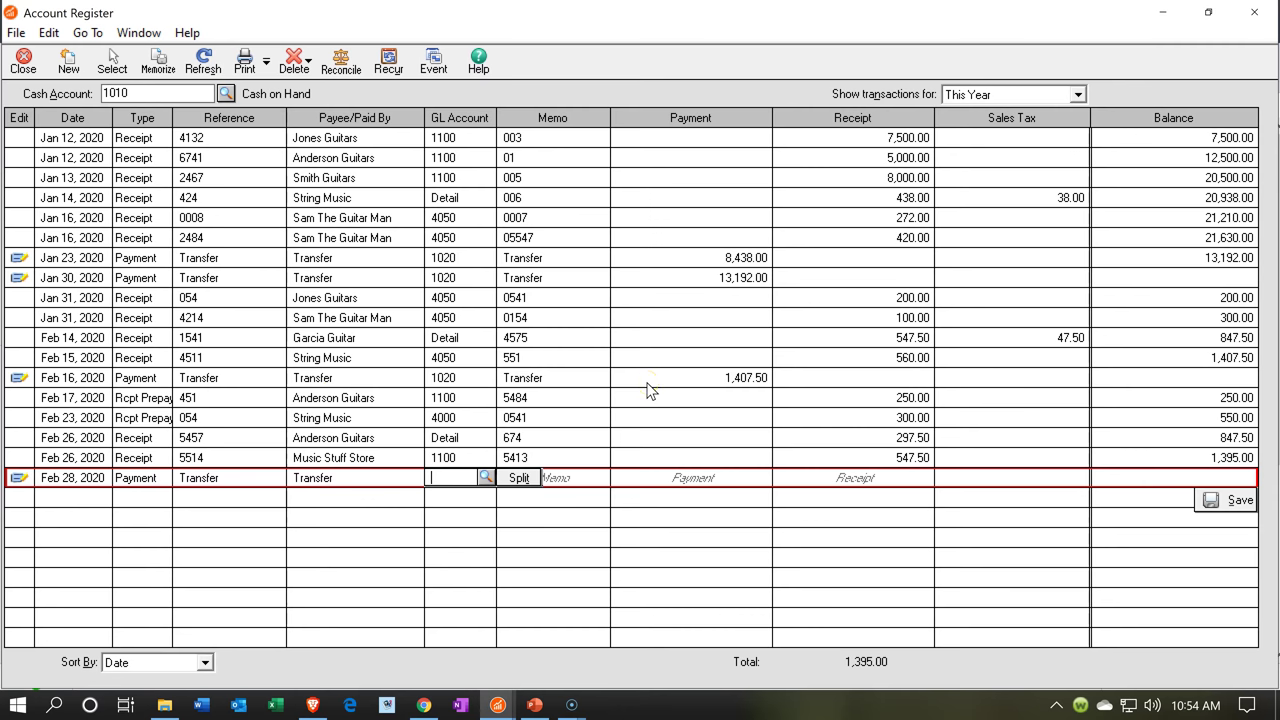
type("1020")
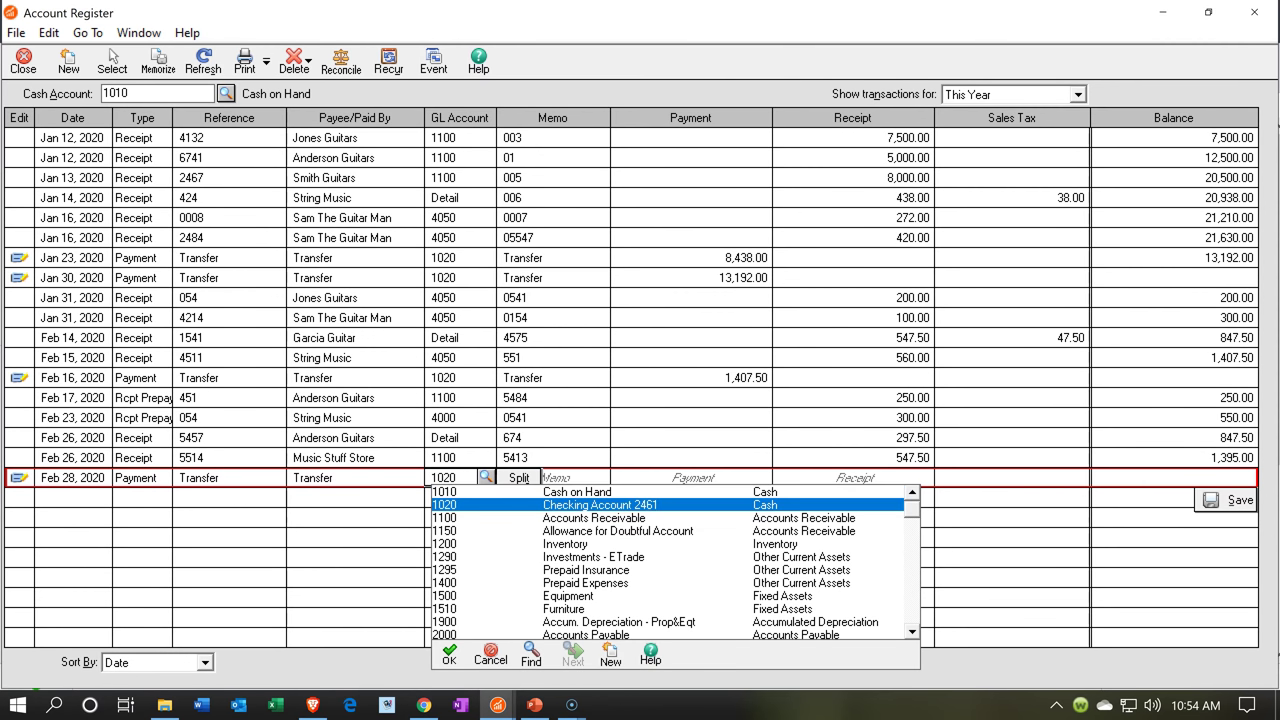
key("Tab")
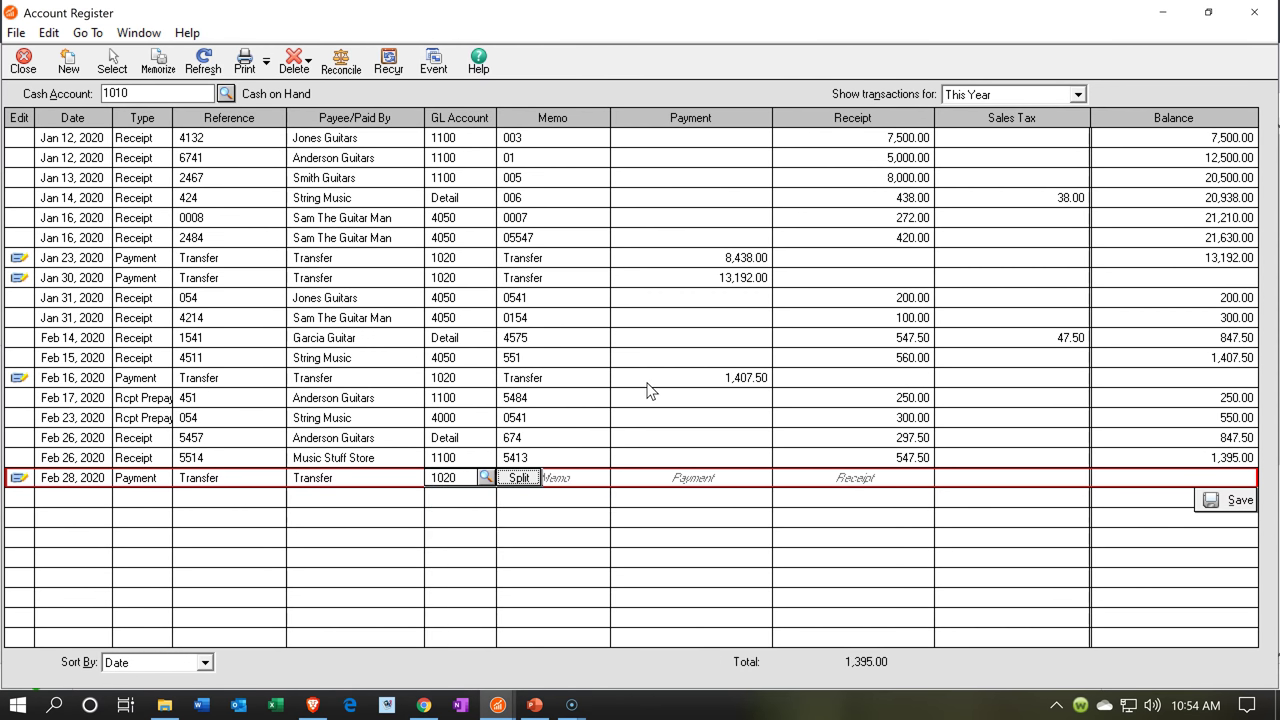
Step: Add memo 'Transfer' and a 1,395.00 payment, then save, accepting the duplicate reference warning
key("Tab")
type("Tran")
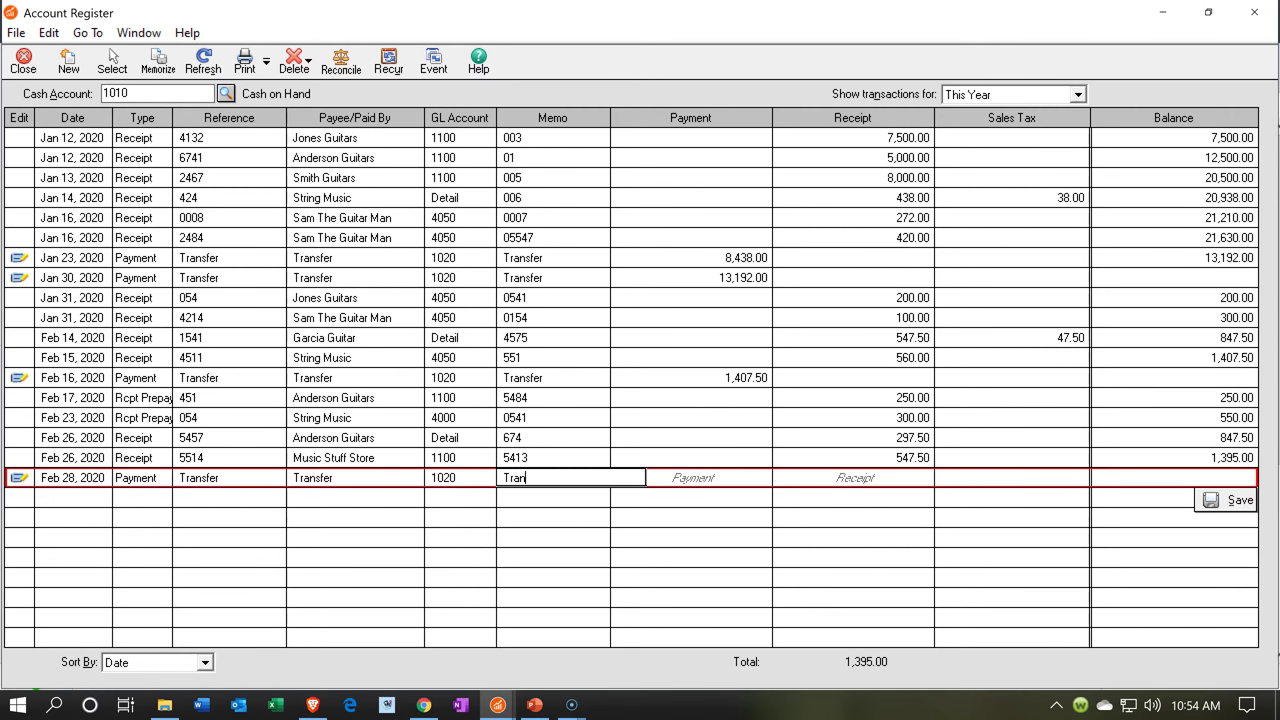
type("sfer")
key("Tab")
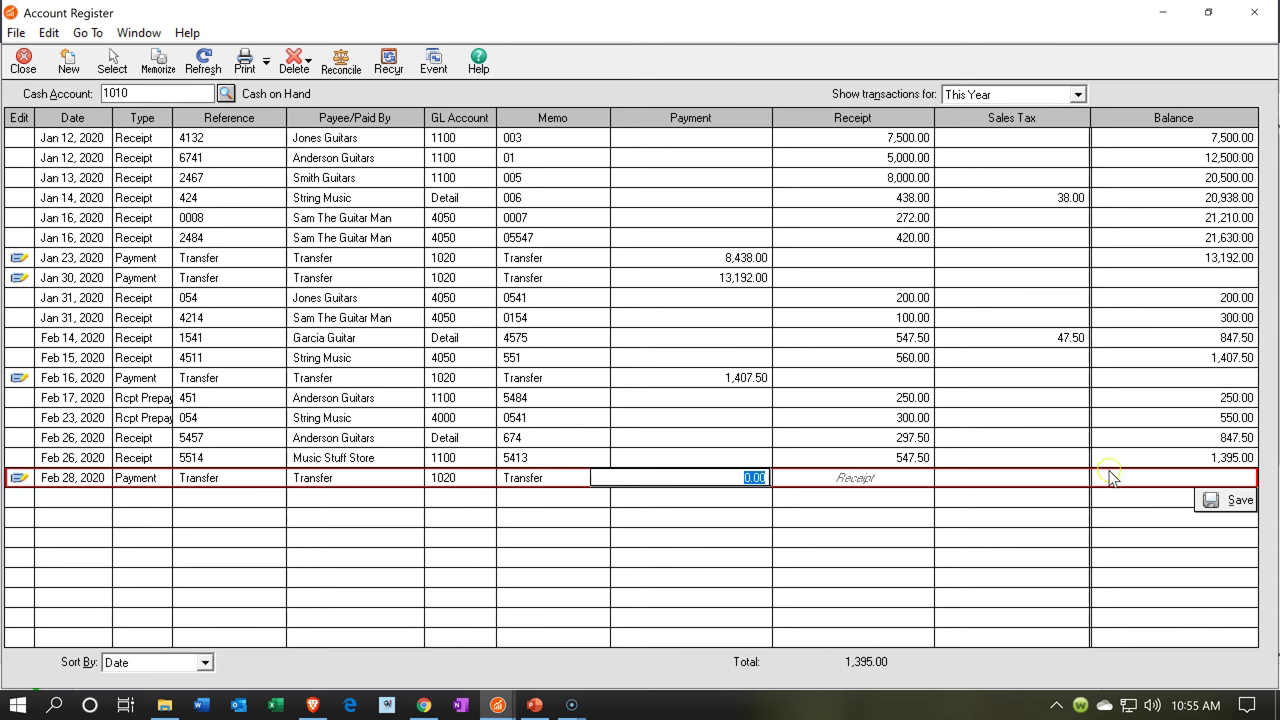
type("1,3")
type("95")
key("Tab")
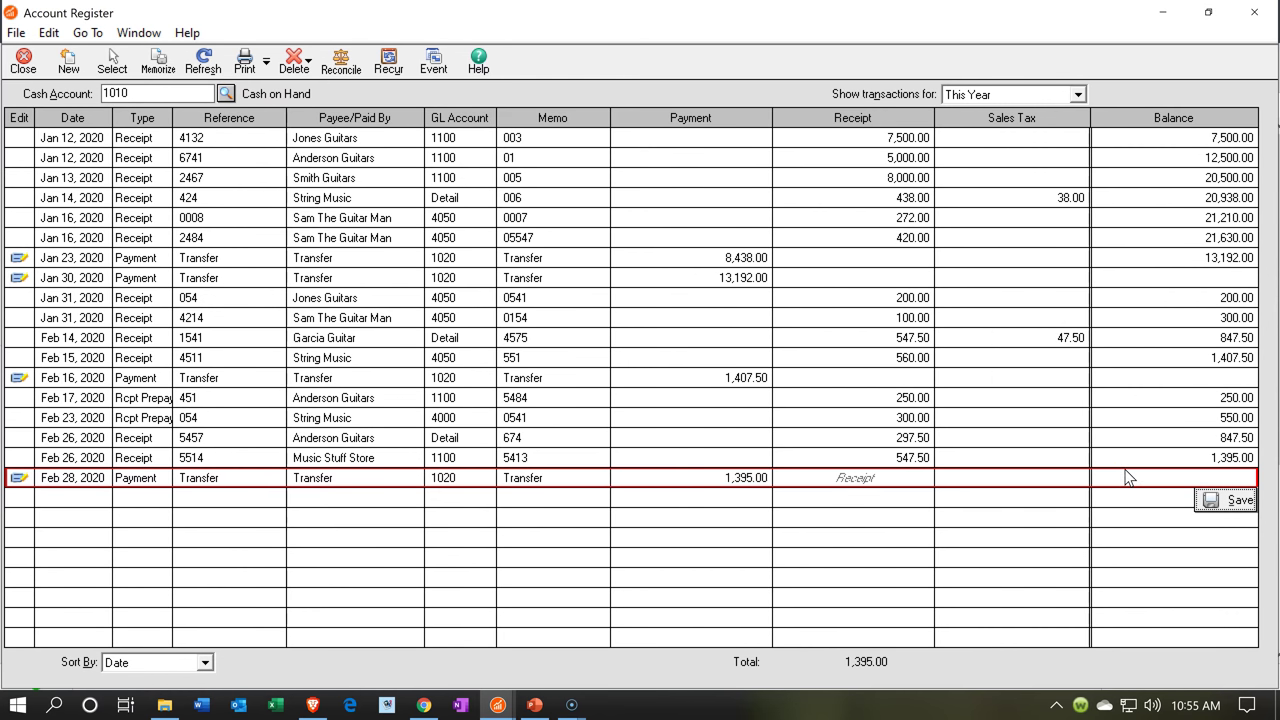
key("Tab")
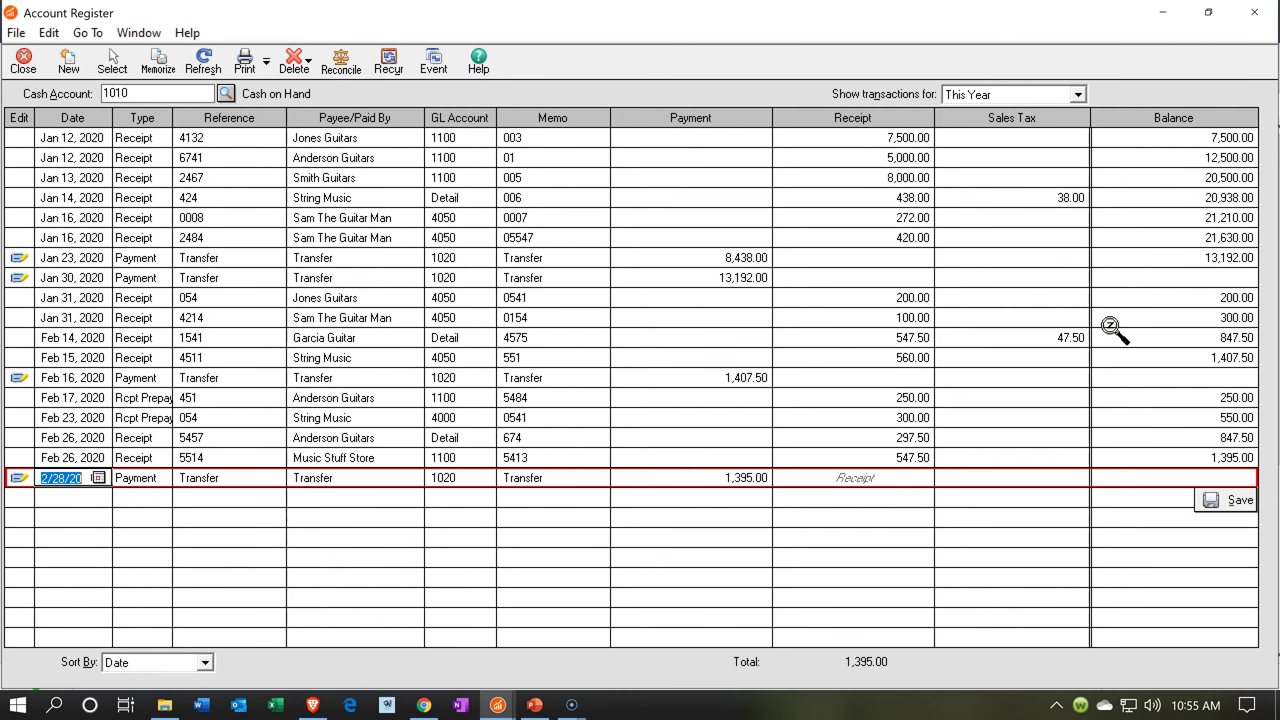
left_click(1233, 513)
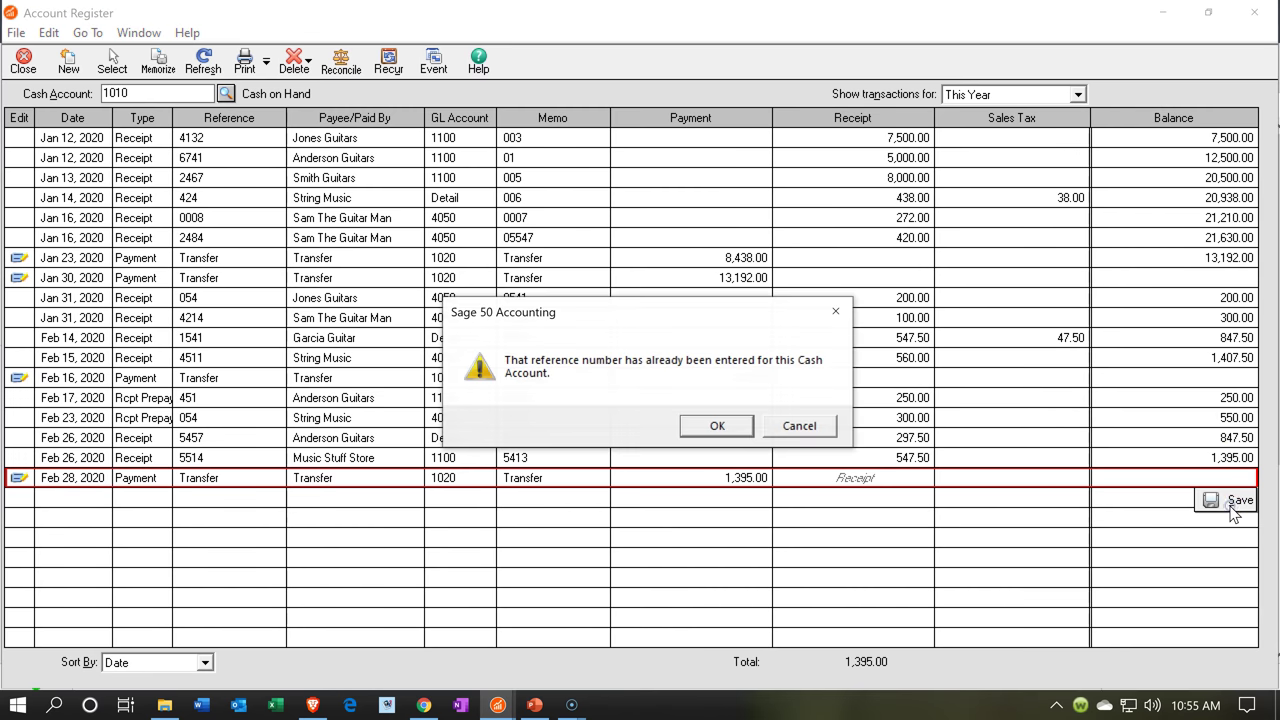
left_click(718, 425)
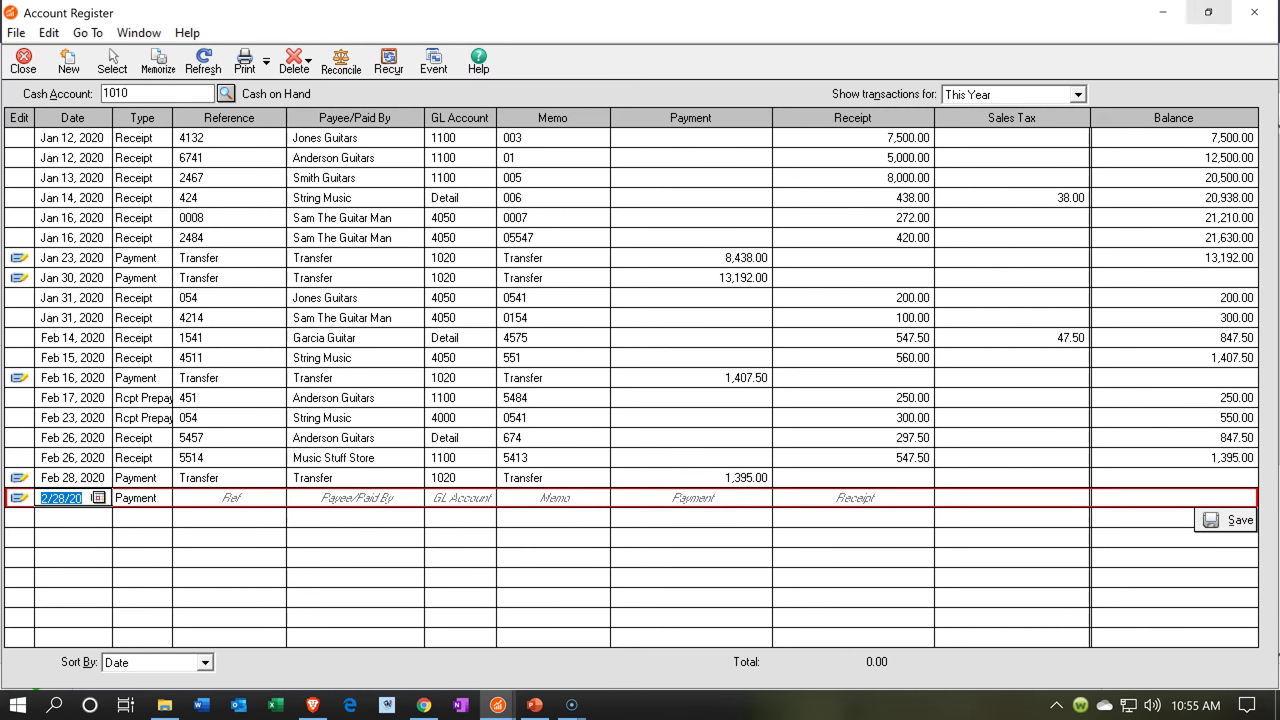
Step: Close the register and open checking account 1020's General Ledger from the Working Trial Balance
left_click(1254, 12)
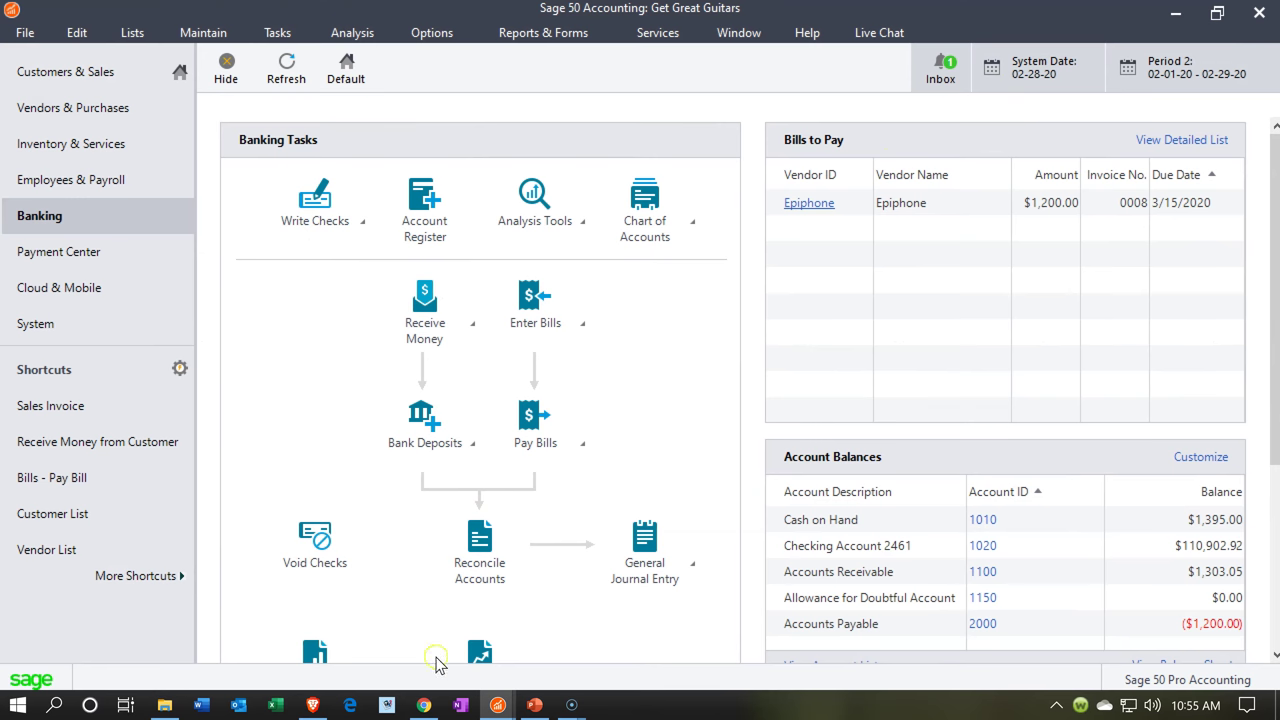
left_click(494, 704)
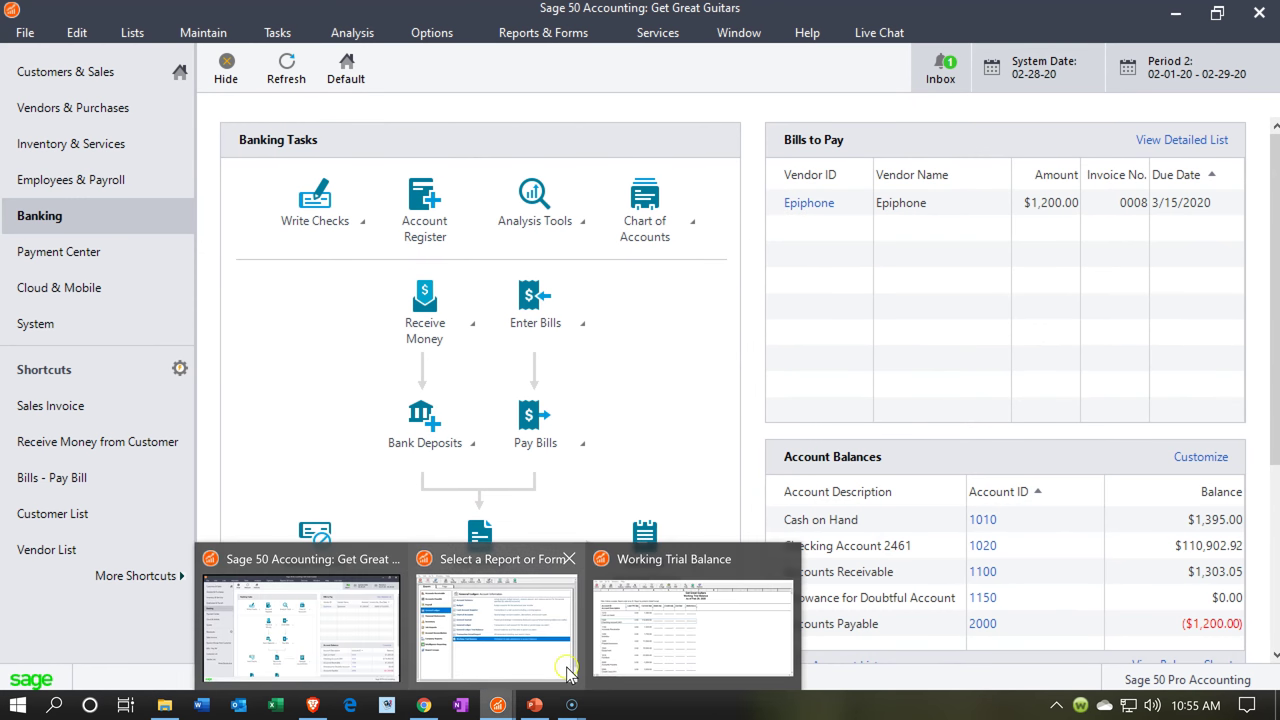
left_click(633, 639)
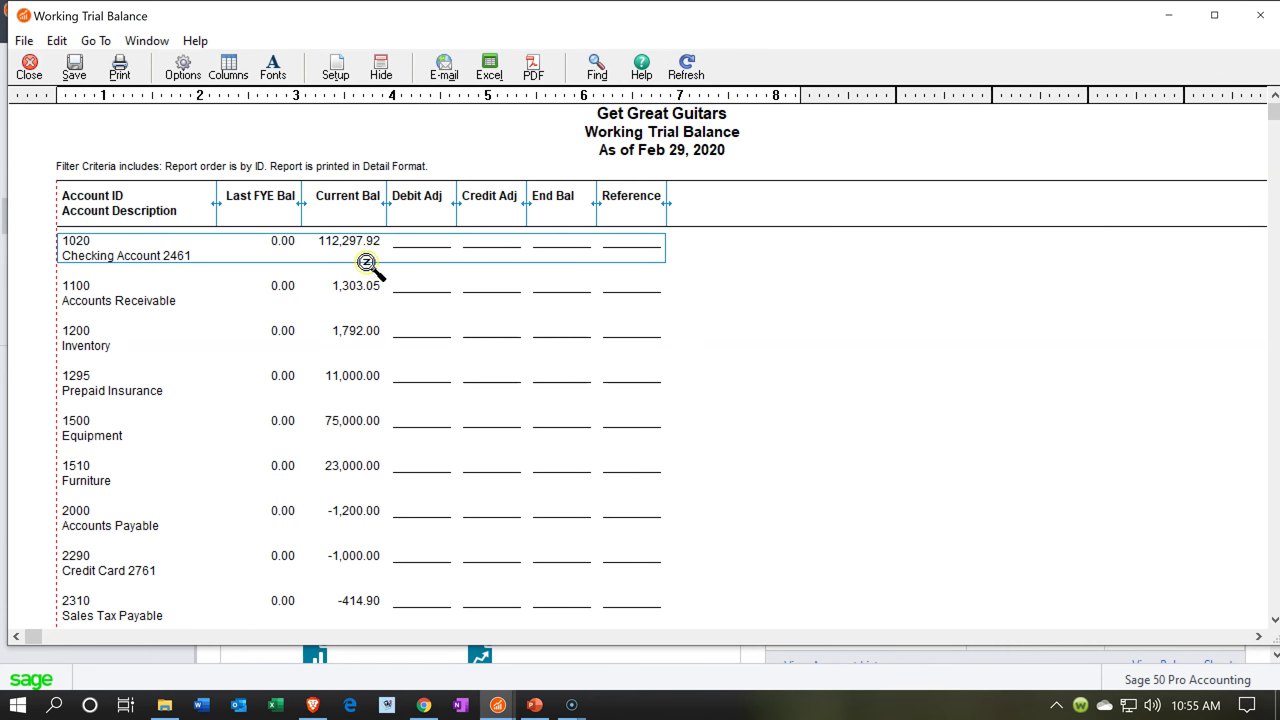
double_click(353, 244)
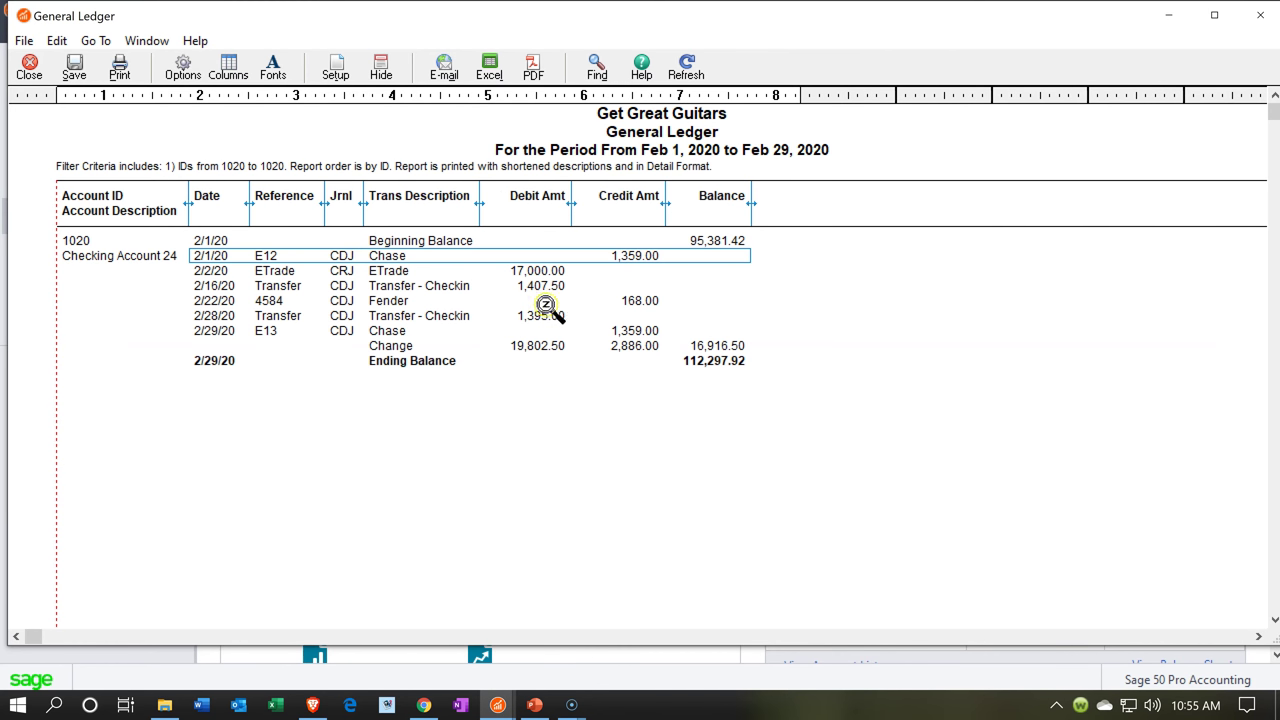
Step: Review the 2/28/20 Transfer and 2/29/20 E13 Chase entries in the ledger, then close it
left_click(664, 332)
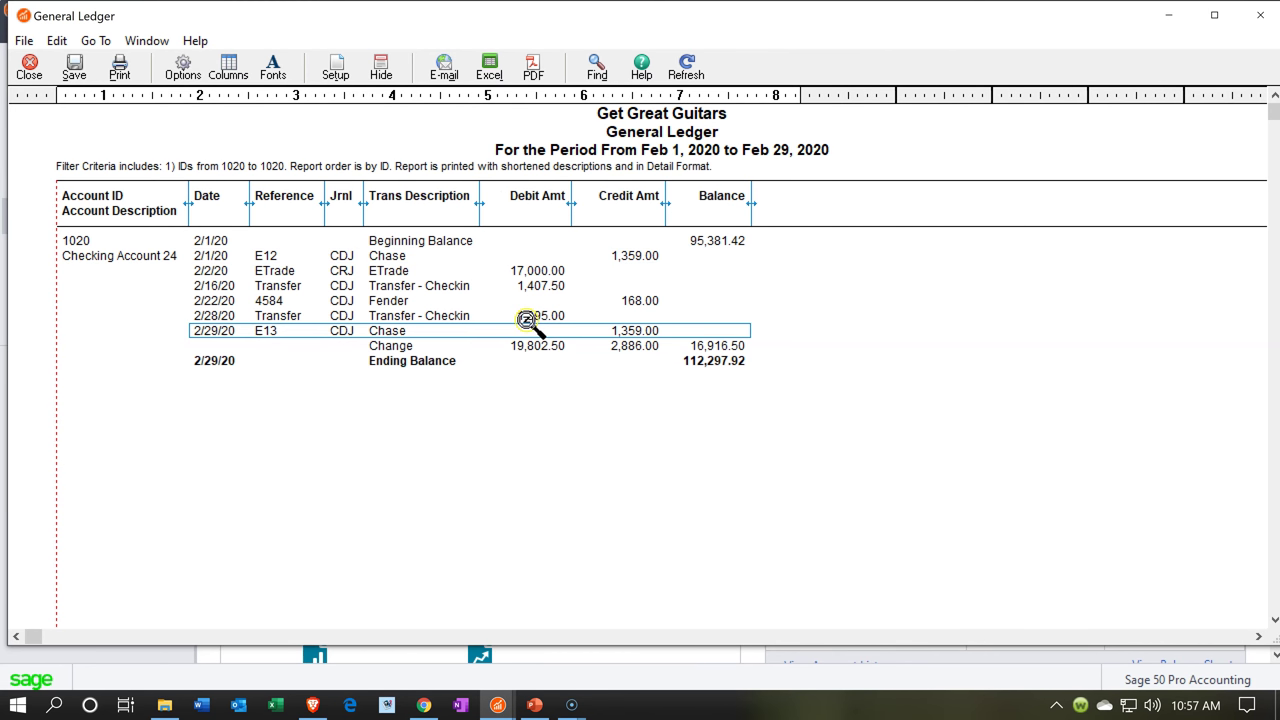
left_click(527, 318)
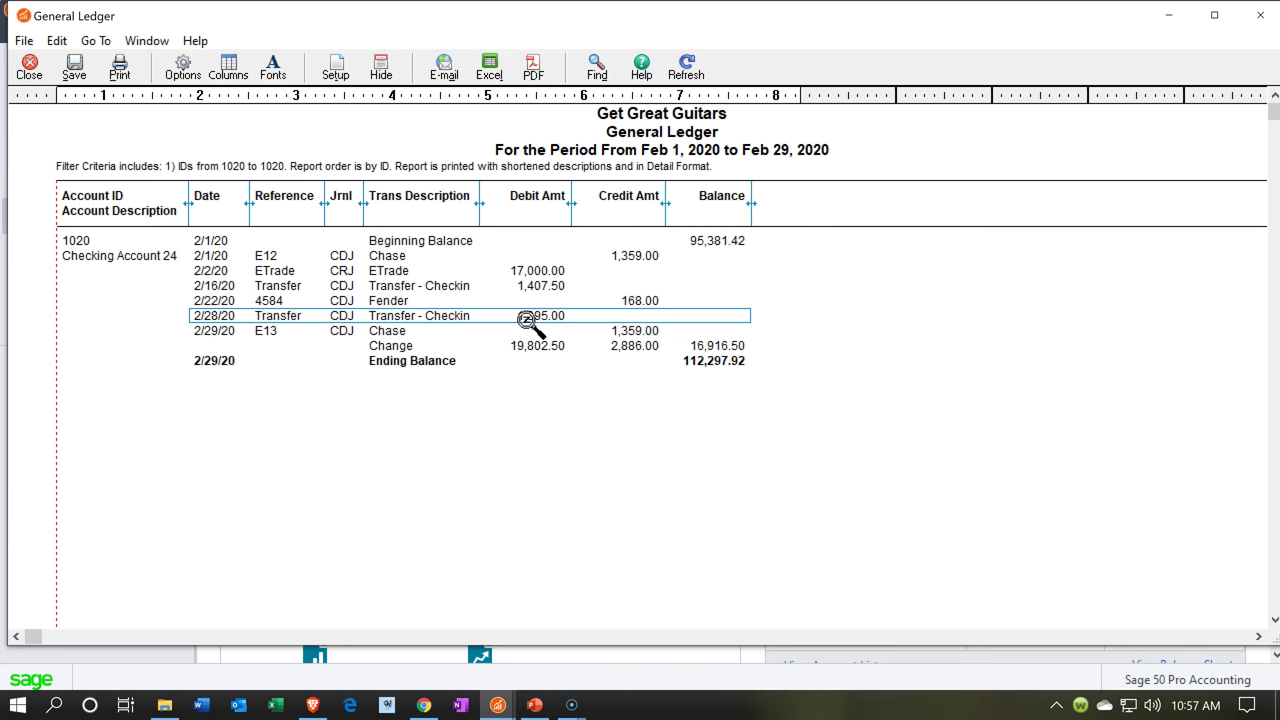
double_click(527, 318)
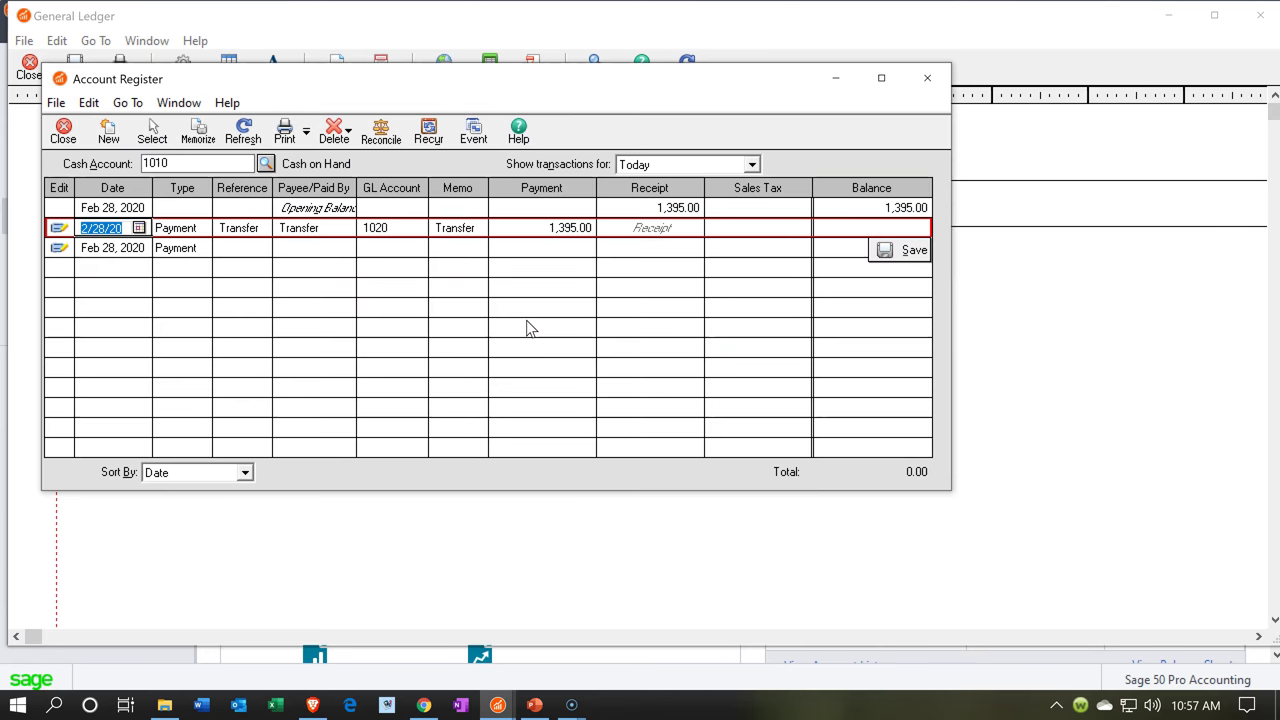
left_click(927, 77)
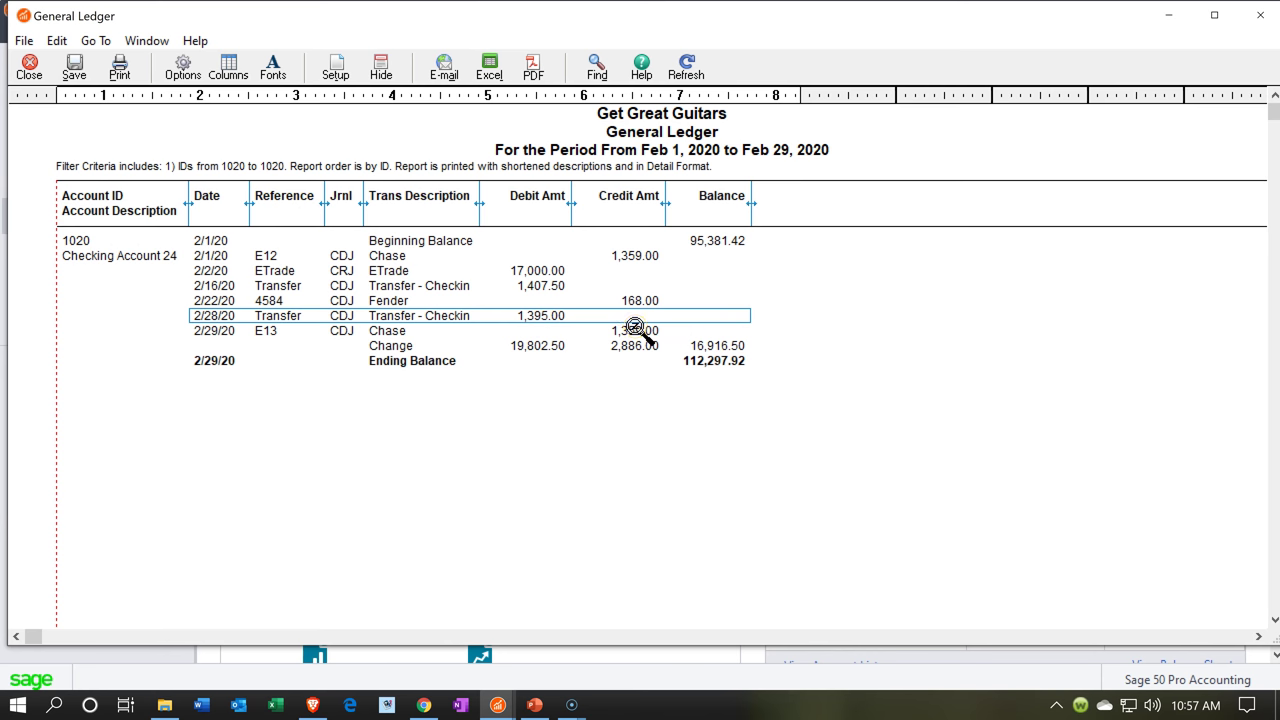
left_click(634, 329)
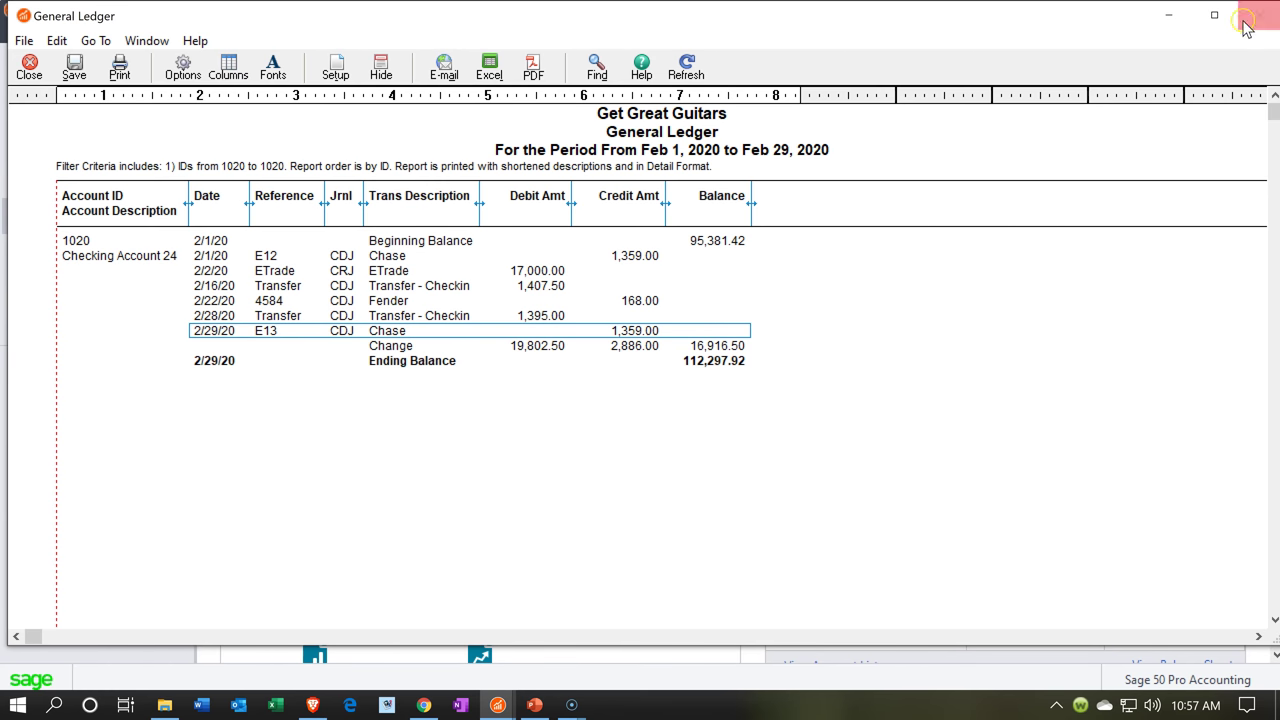
left_click(1245, 17)
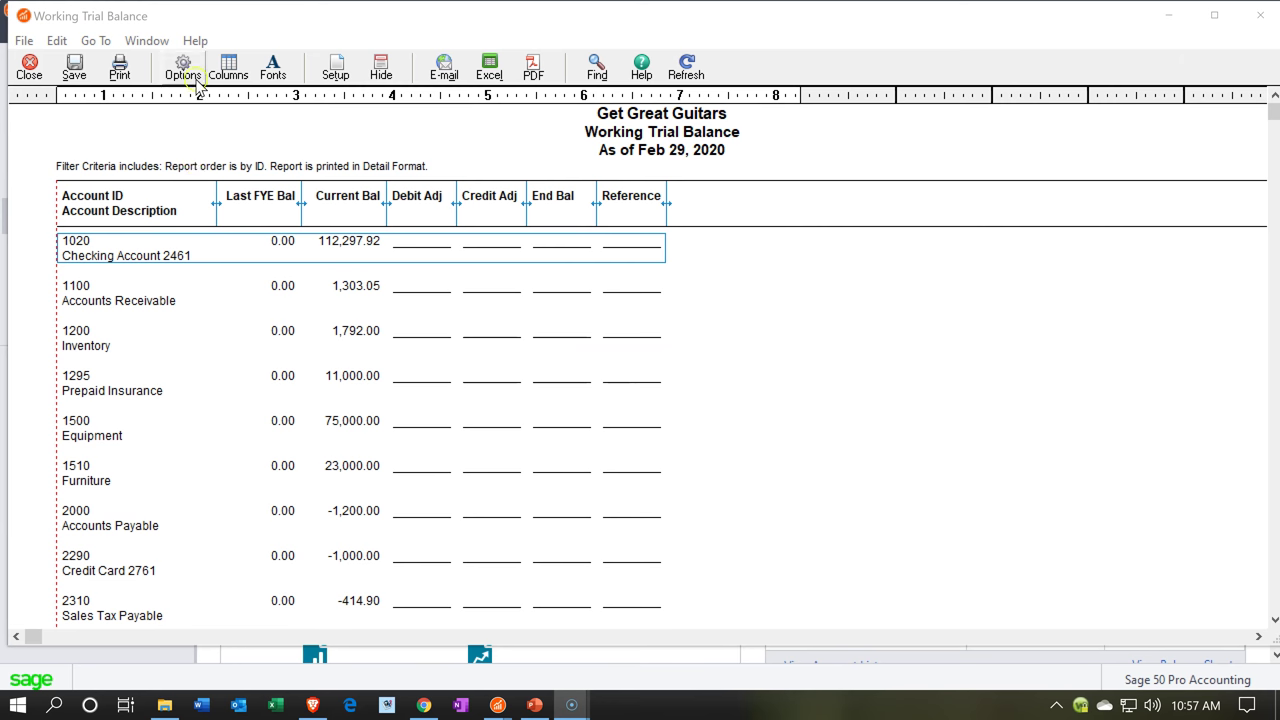
Step: Turn on 'Include accounts with zero amounts' in the Working Trial Balance options
left_click(192, 74)
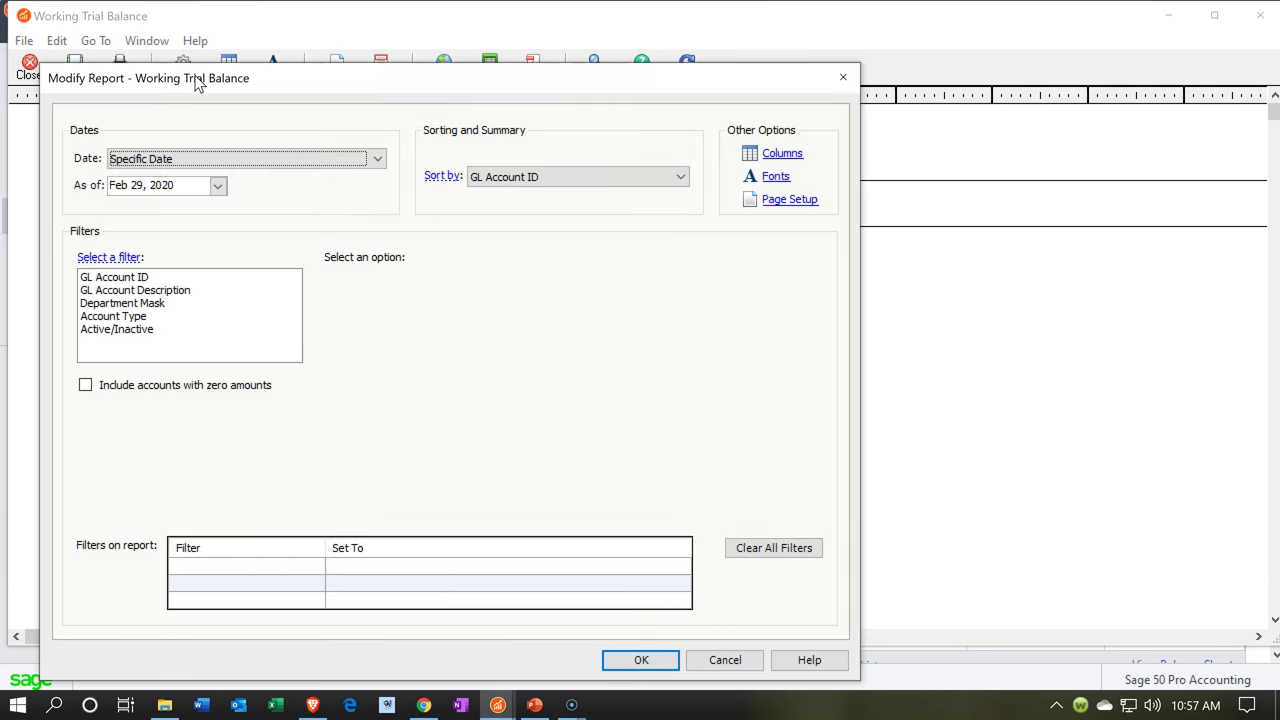
left_click(87, 387)
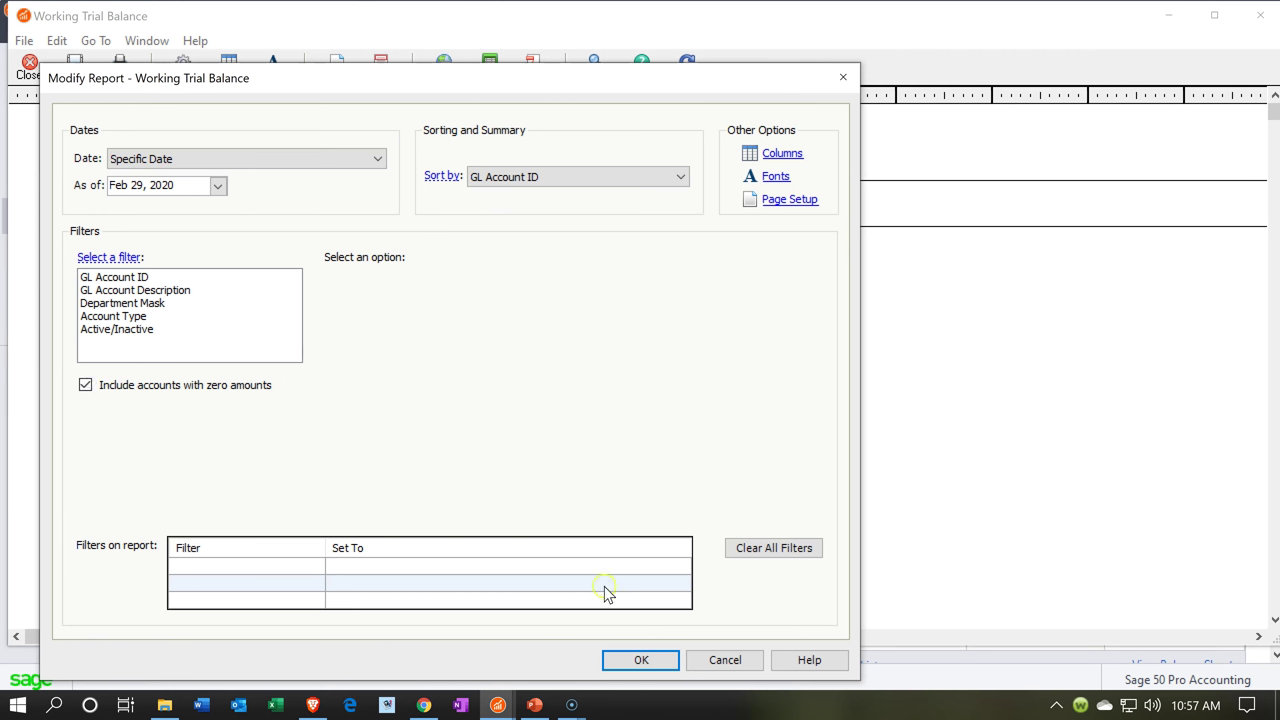
left_click(634, 658)
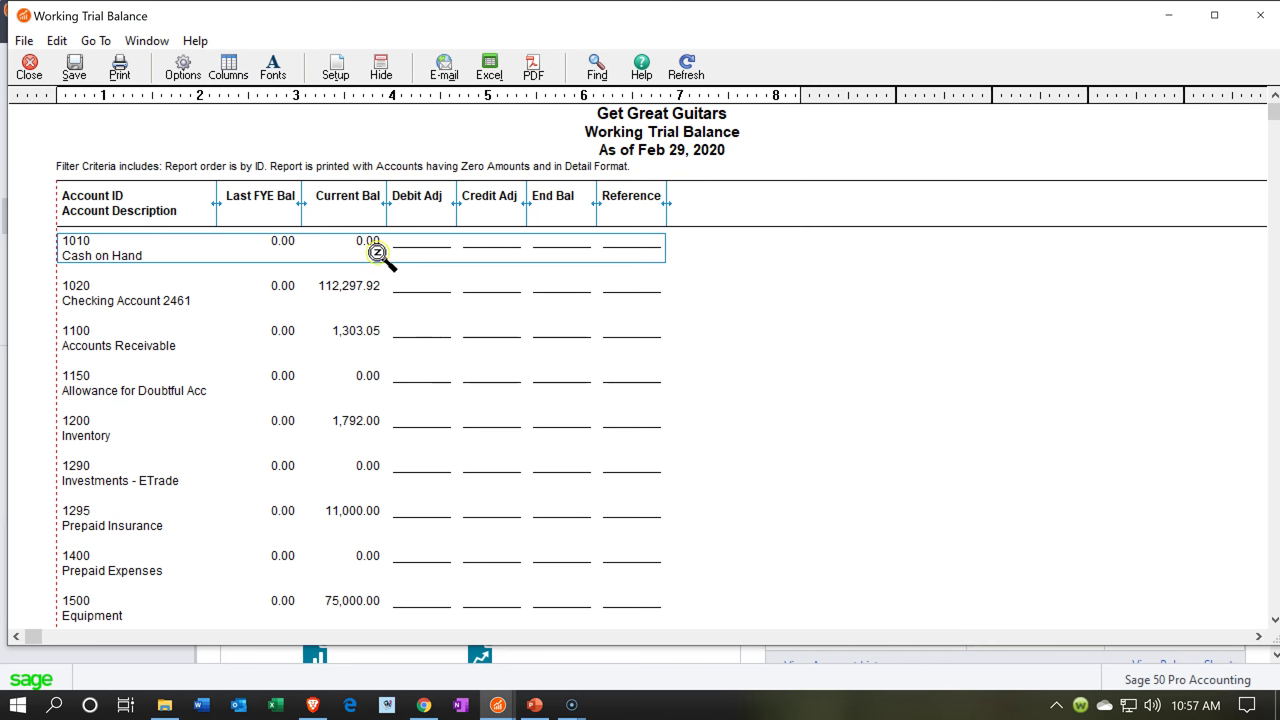
Step: Open the Cash on Hand 1010 General Ledger, check the 1,395.00 transfer entry, then close it
double_click(373, 248)
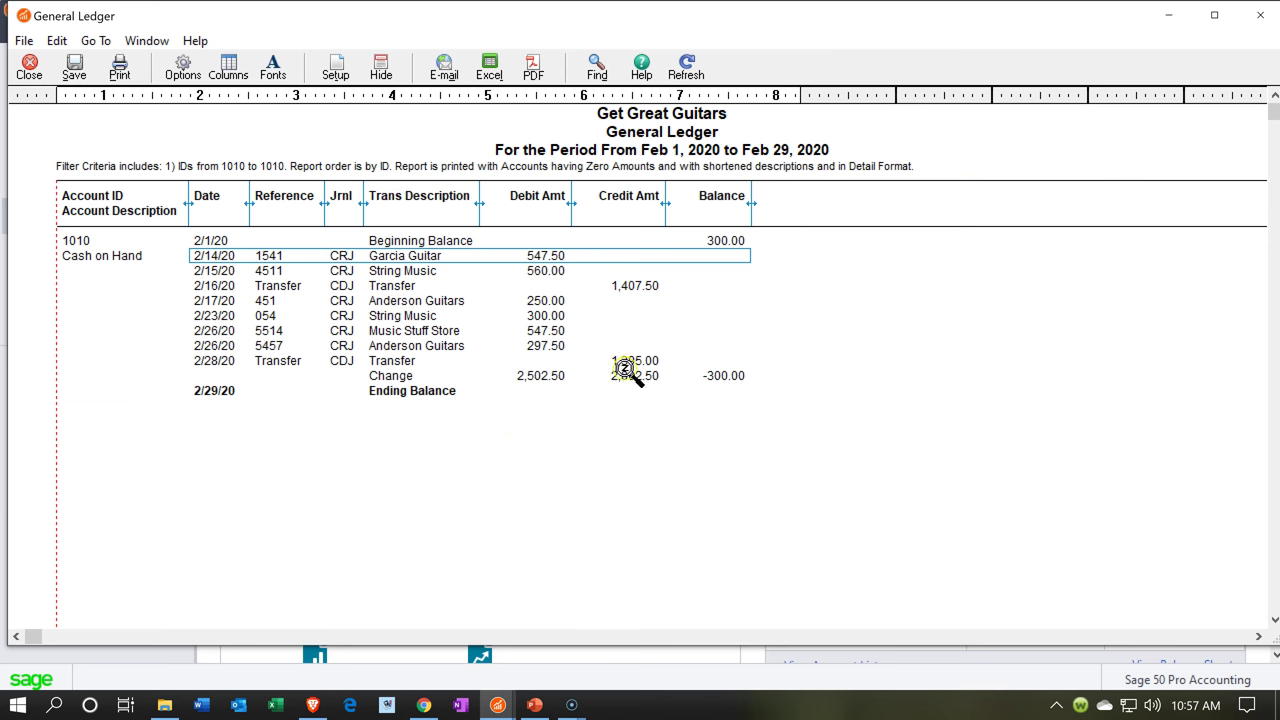
left_click(622, 362)
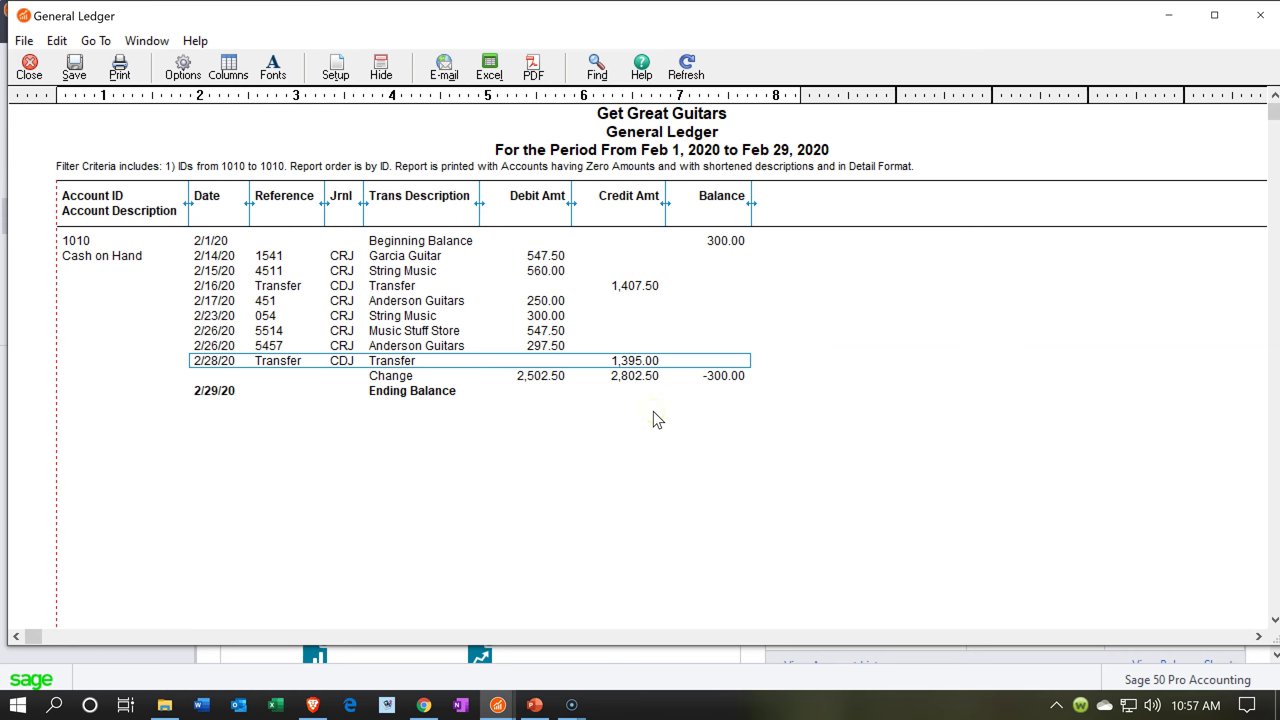
left_click(1247, 22)
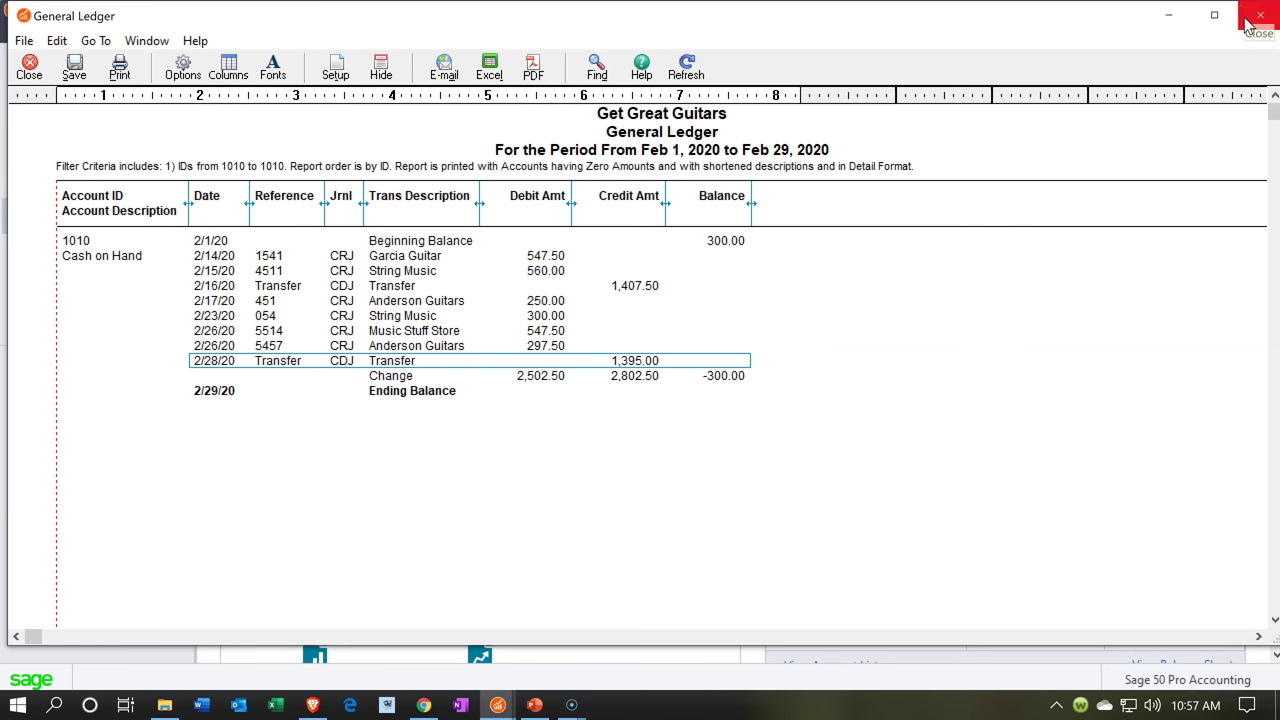